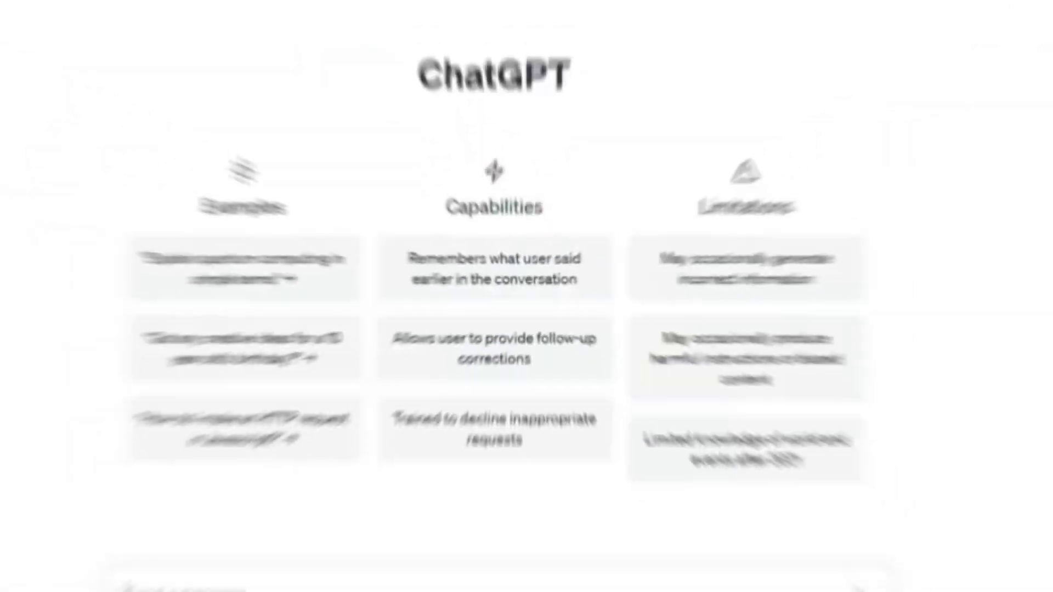
# Step: Write a ChatGPT prompt for a 'Learn digital marketing for beginners' script aimed at struggling small business owners
pyautogui.write('write')
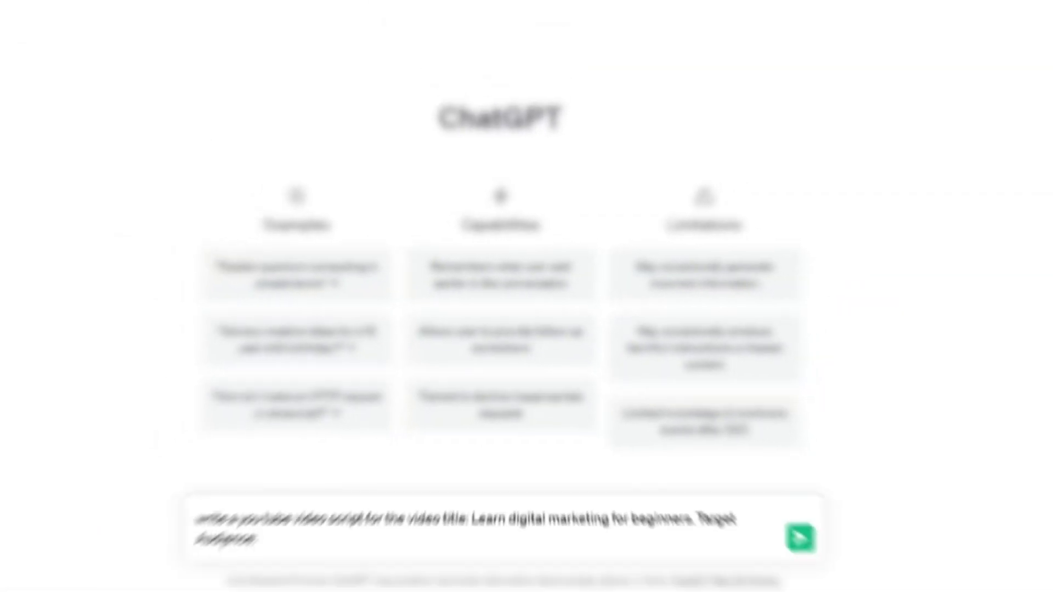
pyautogui.write('small business owners')
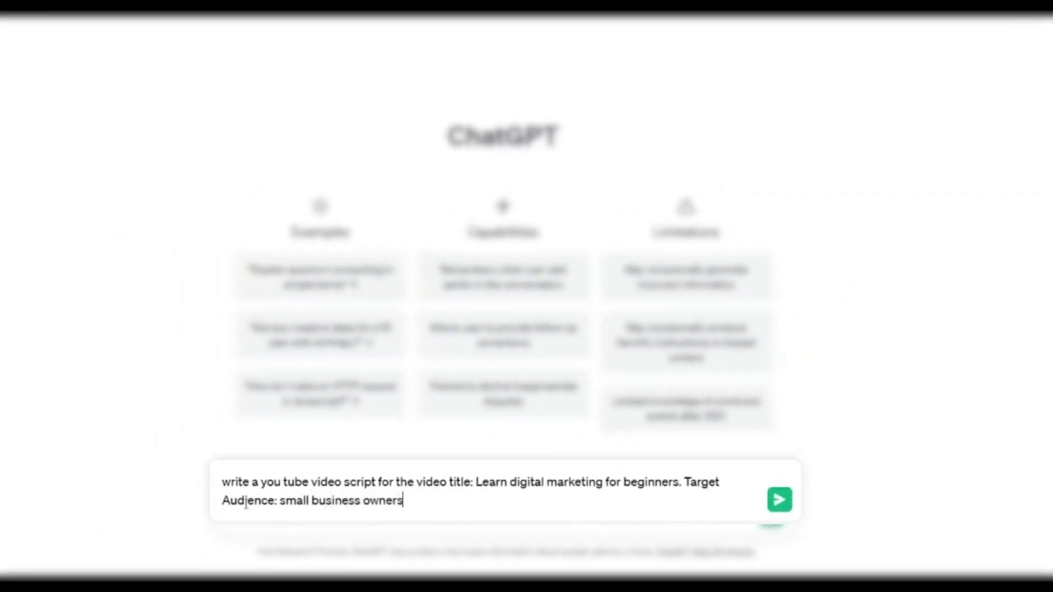
pyautogui.write(' who are struggling to get ')
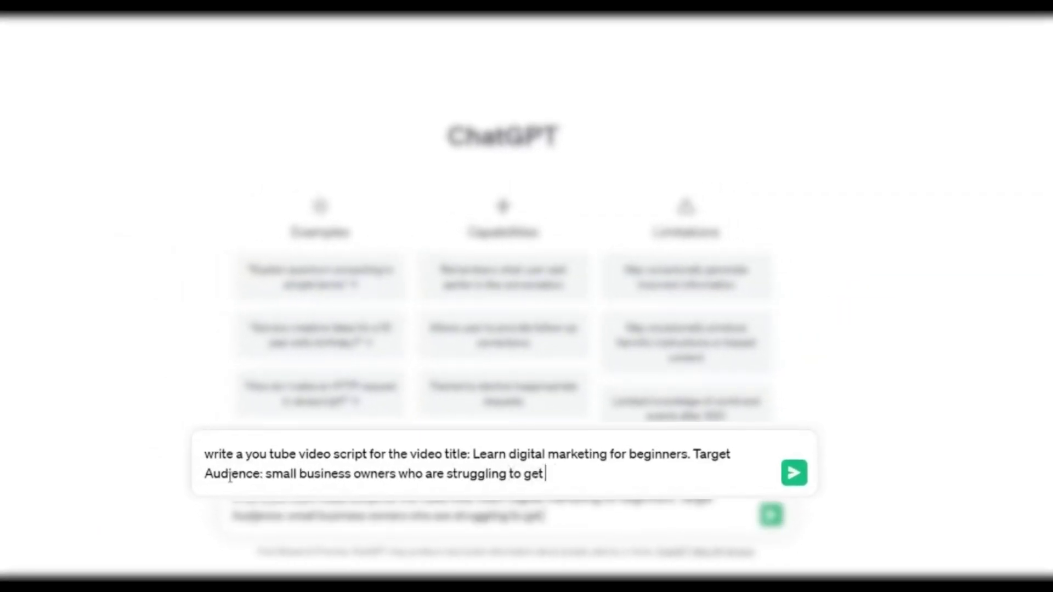
pyautogui.write('traffic and sales. About the')
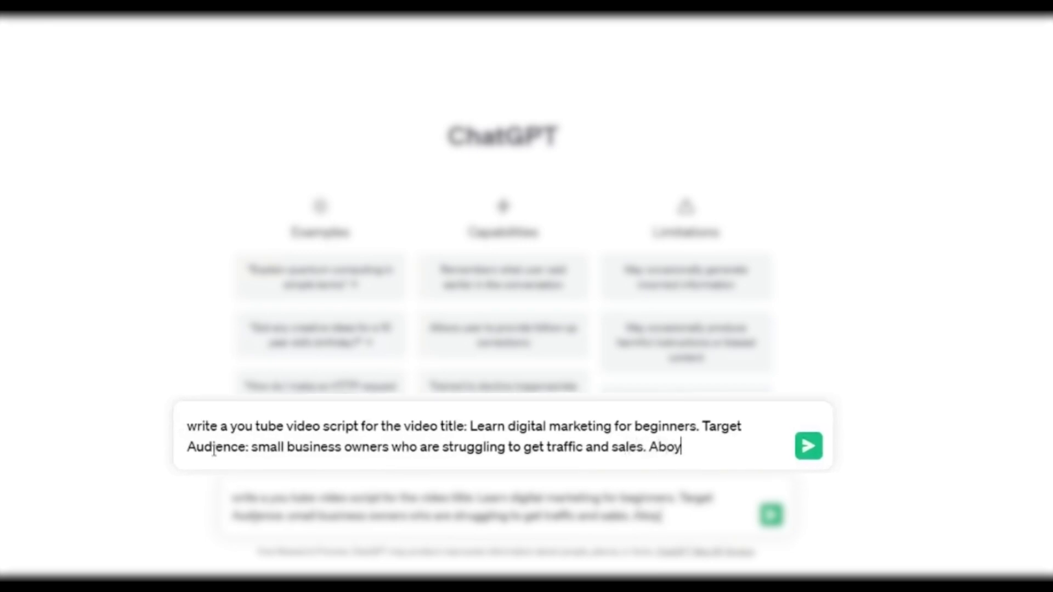
pyautogui.write(' video: In this video')
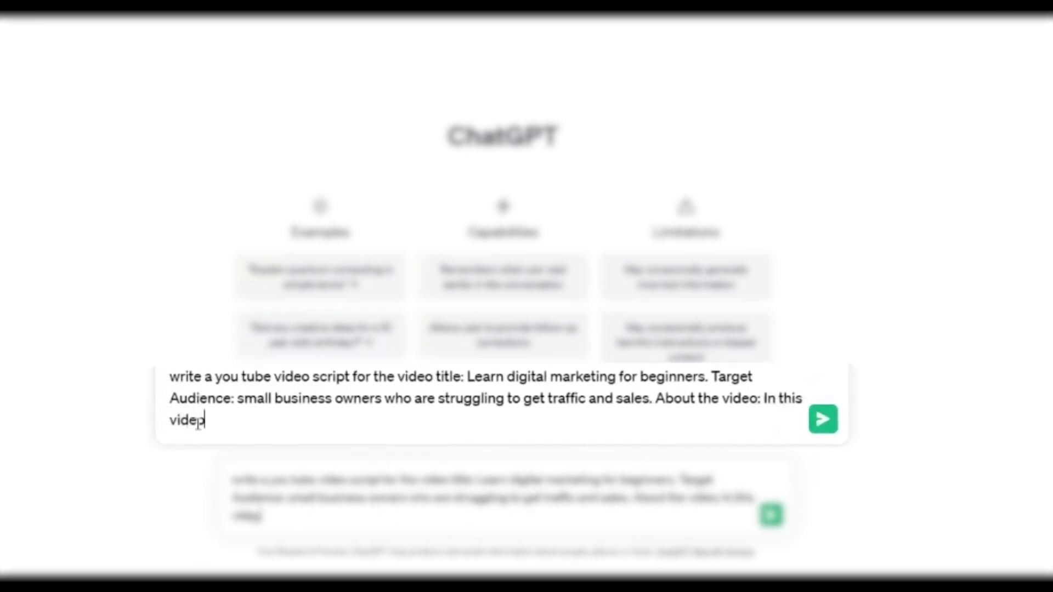
pyautogui.write(' we will cover SEO, email marketing, cop')
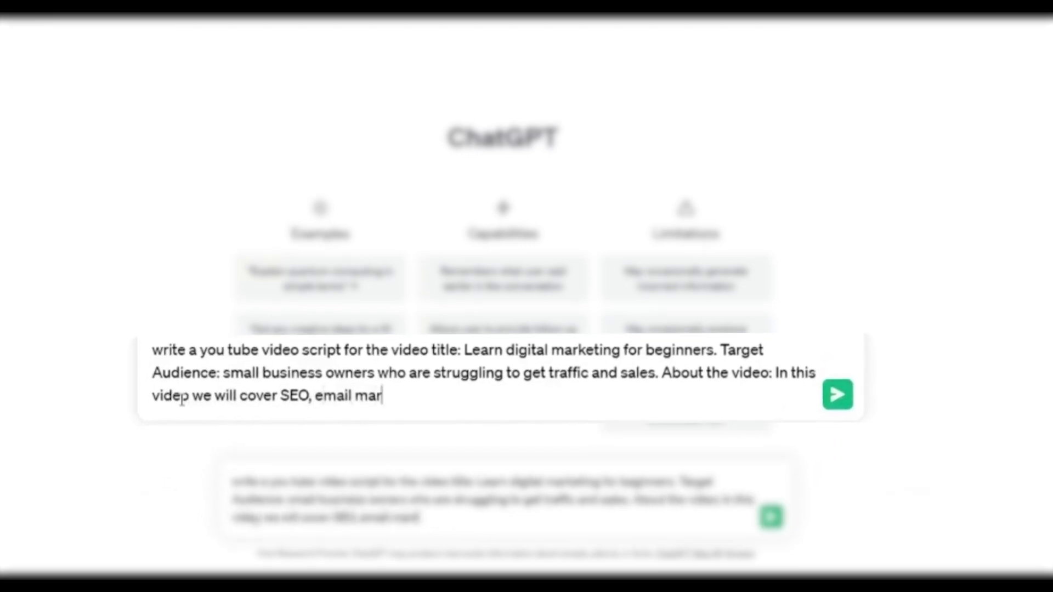
pyautogui.write('ywriting and market research')
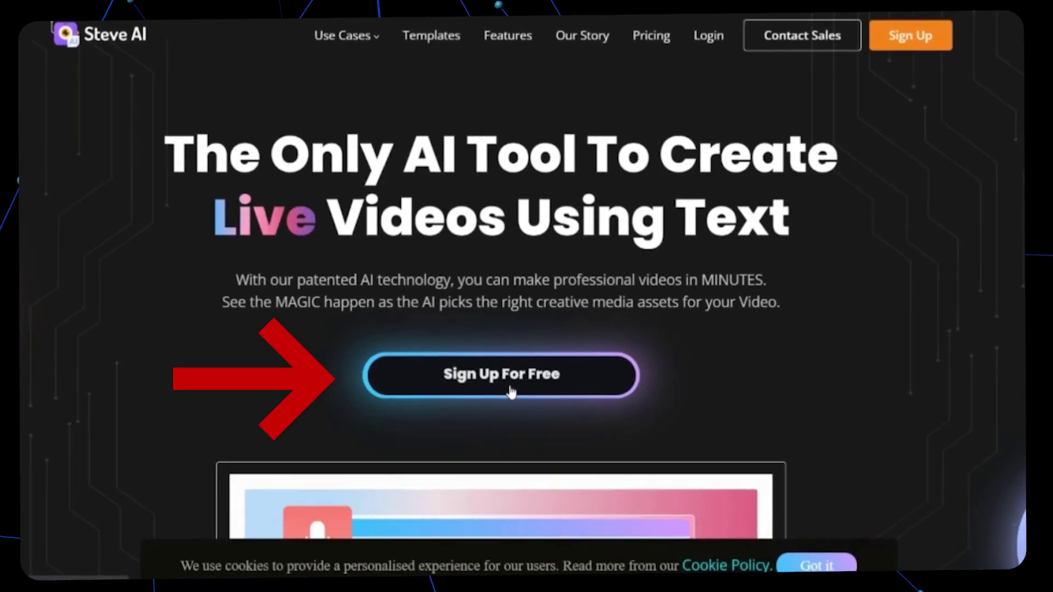
# Step: Sign up to Steve AI with a Google account, then select ChatGPT's script starting at 'Welcome'
pyautogui.click(510, 390)
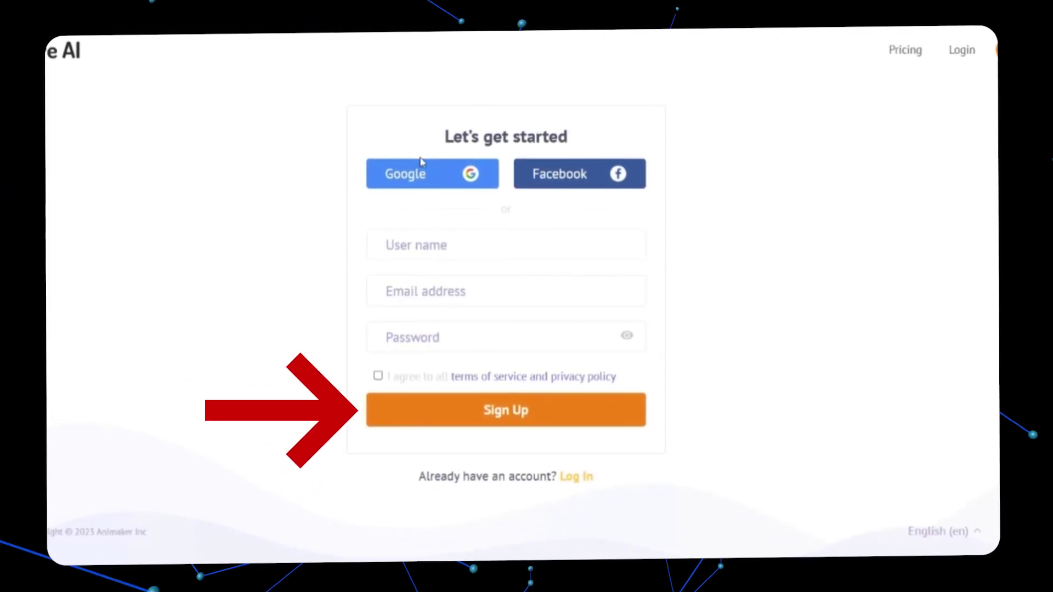
pyautogui.click(418, 176)
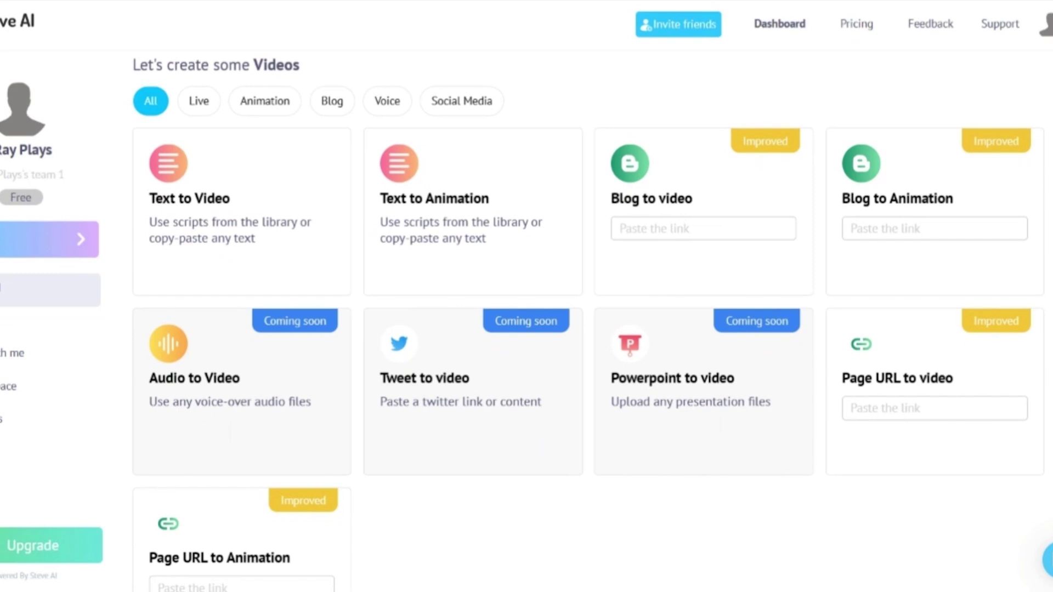
pyautogui.moveTo(482, 157)
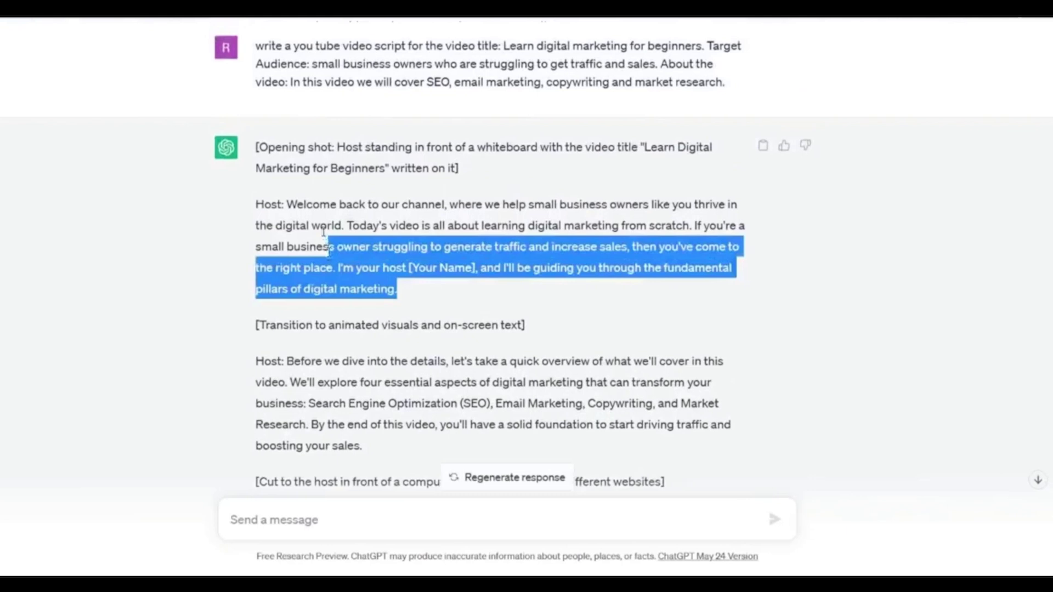
pyautogui.moveTo(321, 242); pyautogui.dragTo(289, 203)
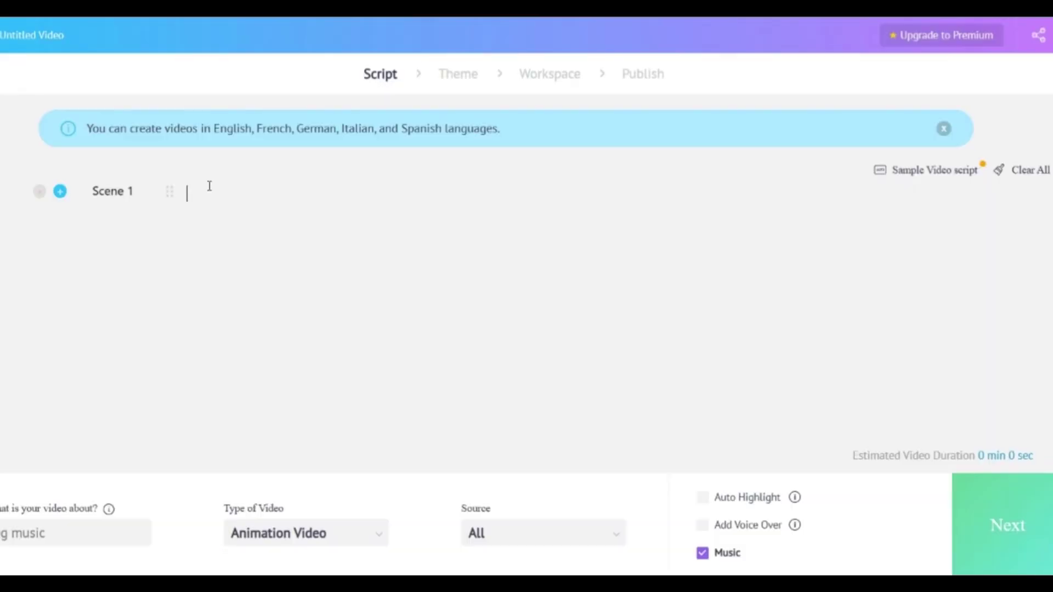
# Step: Paste ChatGPT's script section by section into Steve AI as Scenes 1–13
pyautogui.write('Welcome to "Learn Digital Marketing For Beginners"! This video is specifically designed for small business owners who are struggling to get traffic and sales for their business. If you are new to digital marketing or want to strengthen your knowledge in this field, you\'ve come to the right place. In this comprehensive guide, we will focus on four vital aspects of digital marketing: SEO, Email Marketing, Copywriting, and Market Research.')
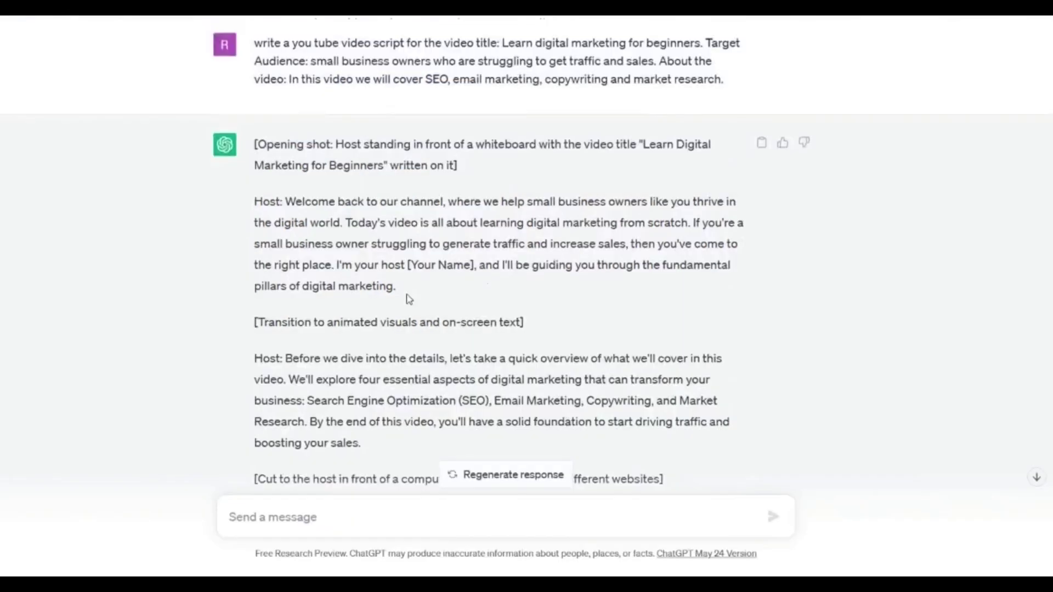
pyautogui.moveTo(404, 293); pyautogui.dragTo(289, 201)
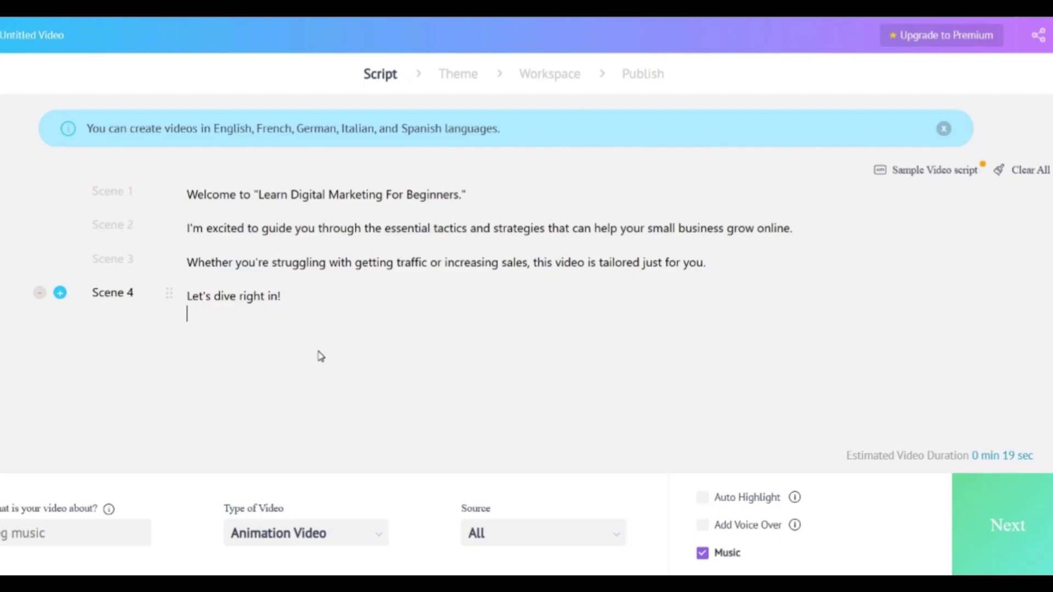
pyautogui.write("In this digital age, having an online presence is crucial, and that's where SEO comes into play. Search Engine Optimization helps you improve your website's visibility on search engines like Google. By optimizing your website's content, structure, and off-page factors, you can attract organic traffic and boost your online rankings.")
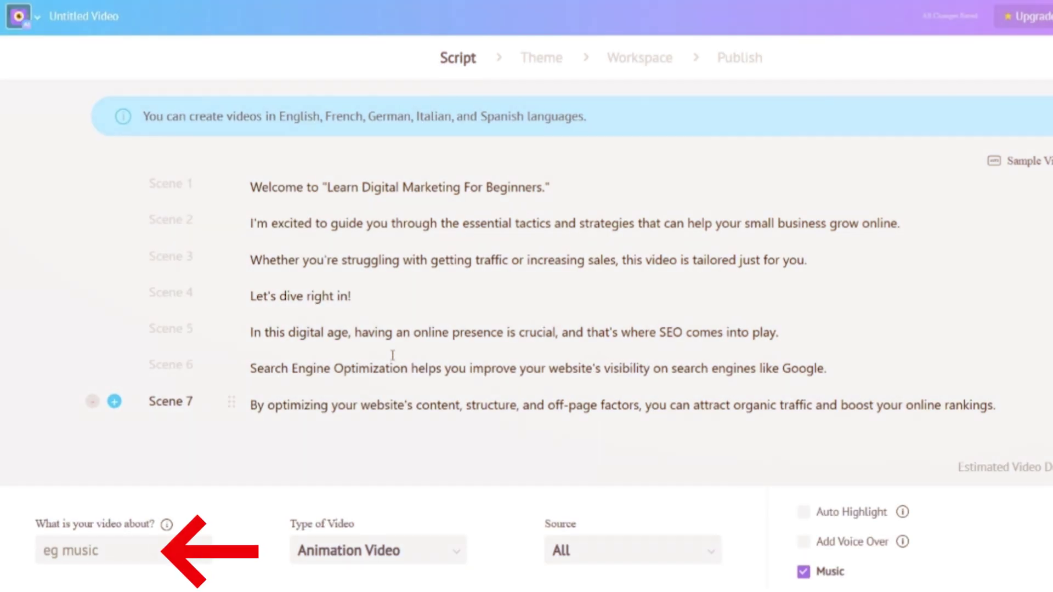
pyautogui.hotkey('ctrl', 'v')
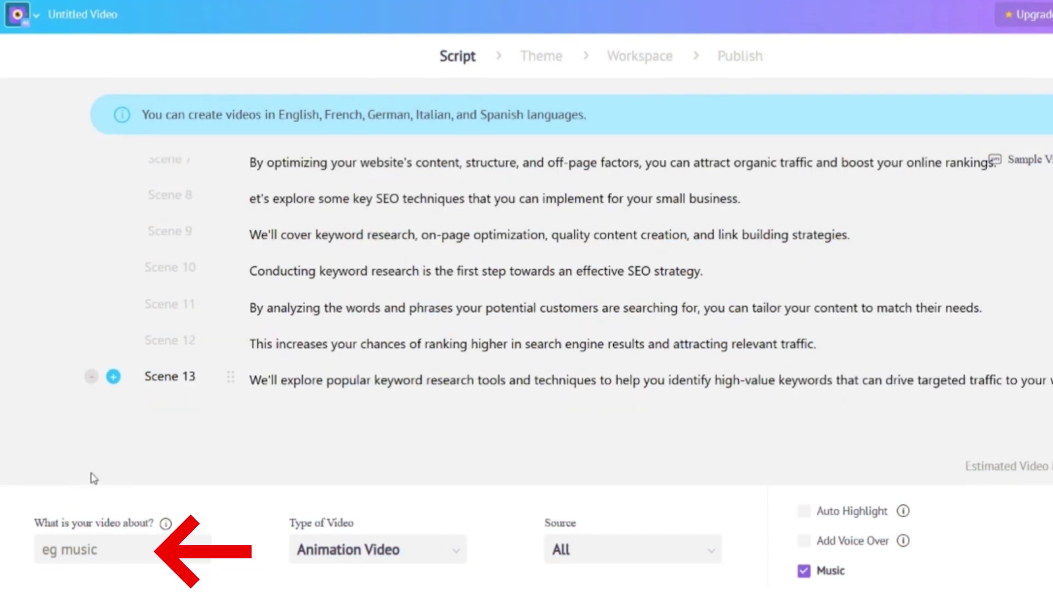
# Step: Describe the video as 'explainer' and continue to the design style step
pyautogui.click(76, 548)
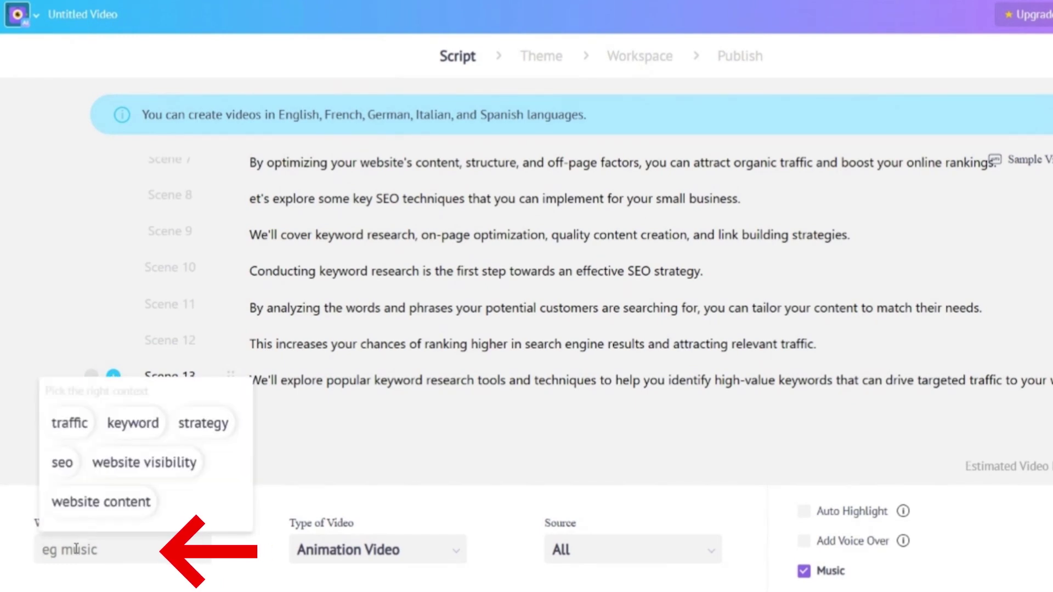
pyautogui.write('explainer')
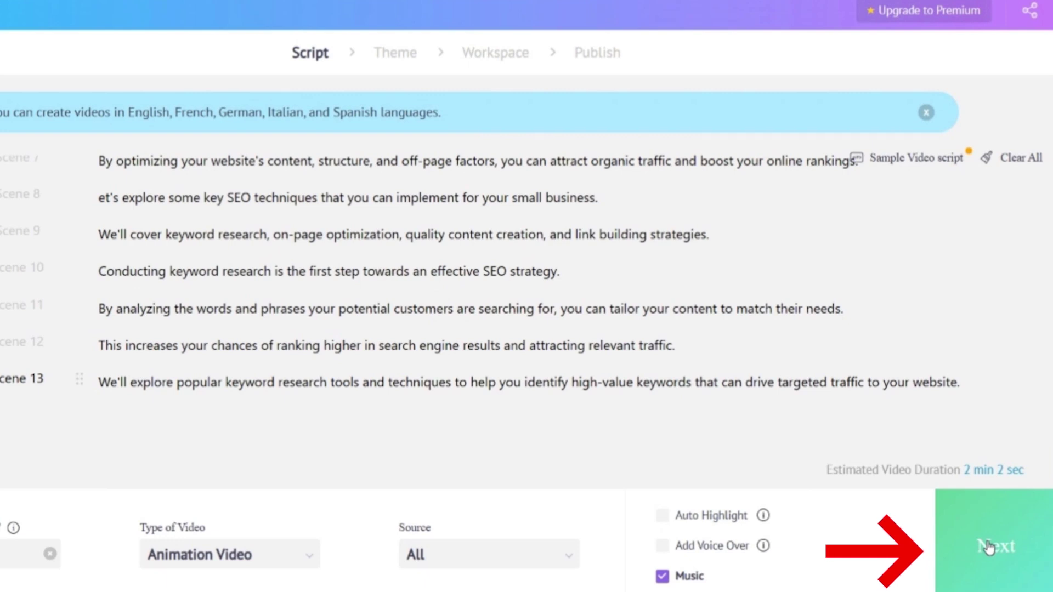
pyautogui.click(989, 547)
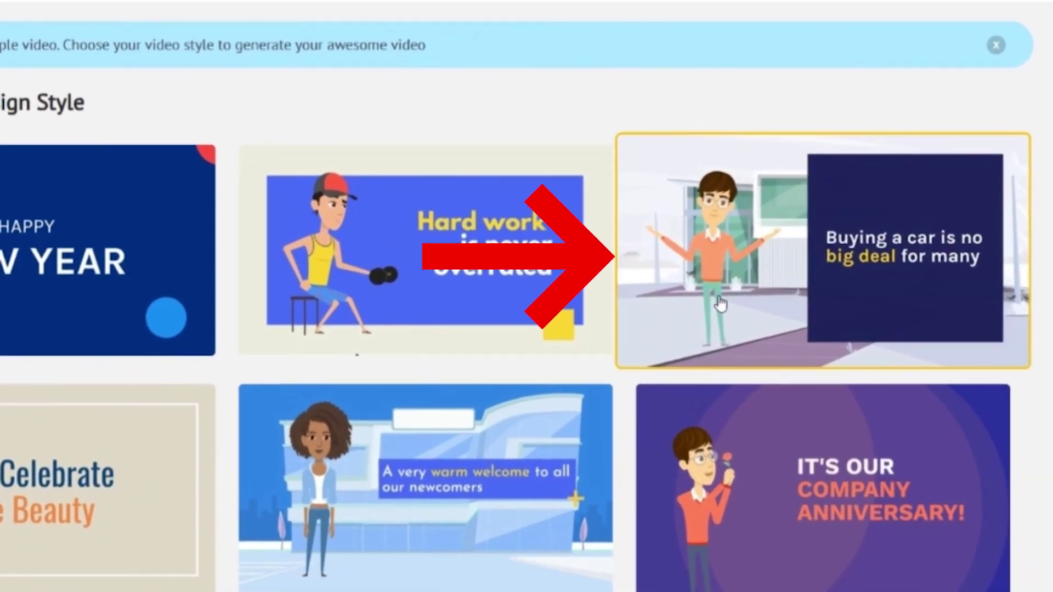
# Step: Pick the third design style, with a presenter beside a text panel
pyautogui.click(720, 303)
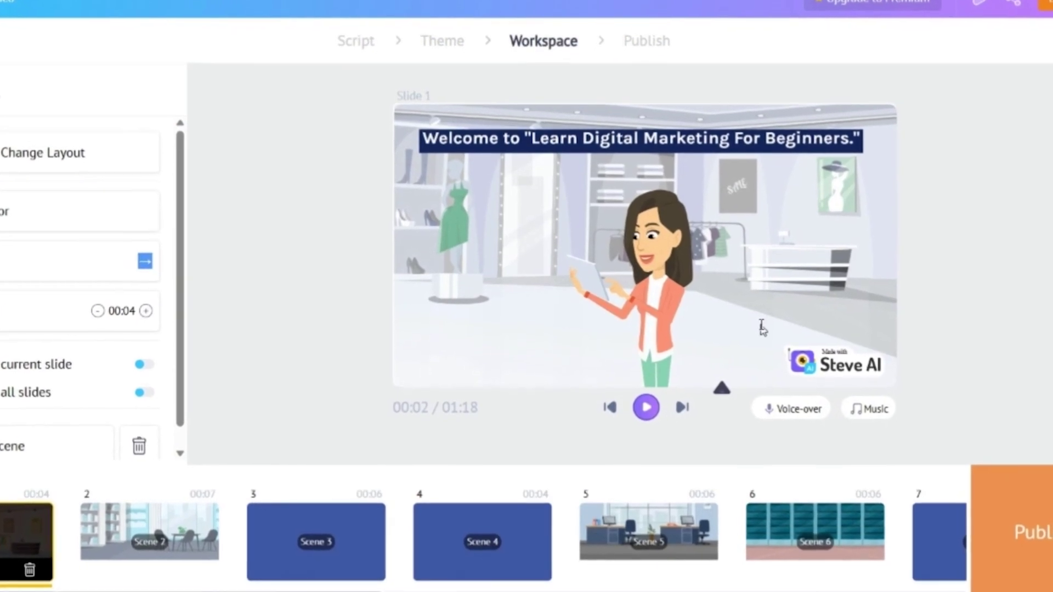
# Step: Preview Scenes 2–4, then give Scene 1 a layout with the presenter beside the title panel
pyautogui.click(112, 525)
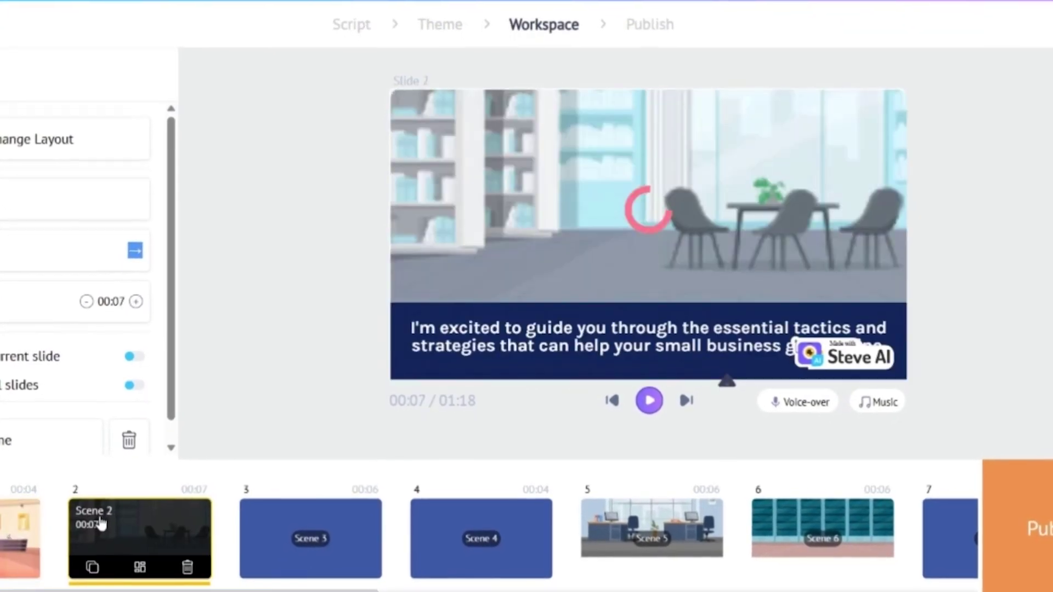
pyautogui.click(294, 556)
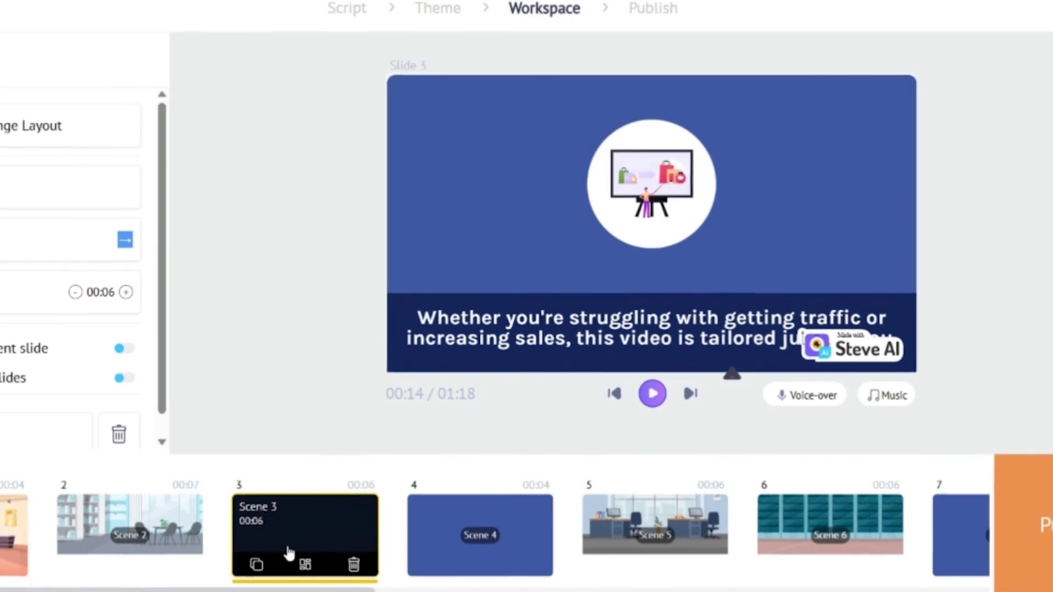
pyautogui.click(459, 538)
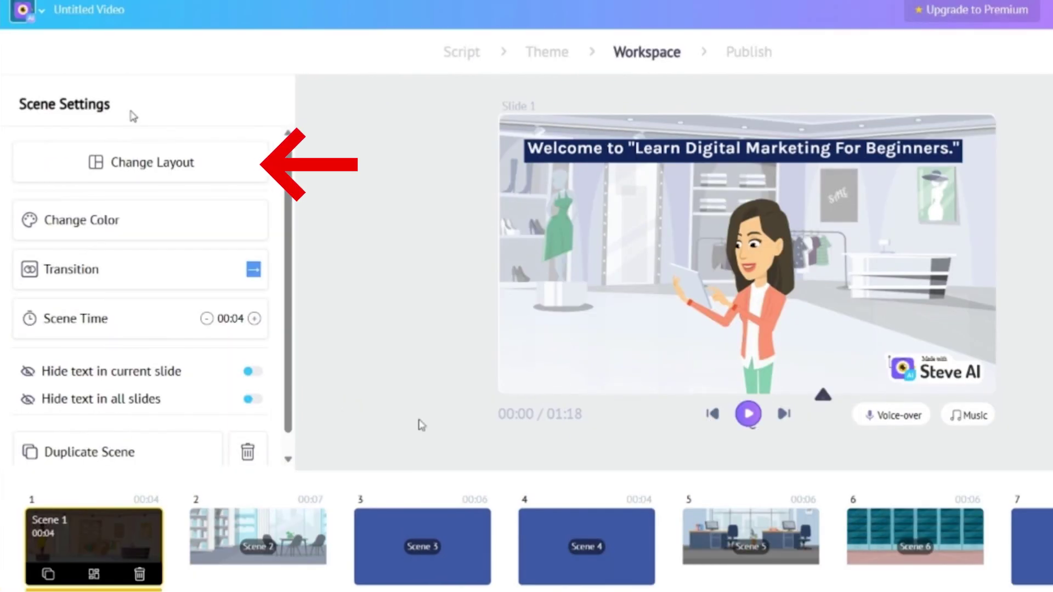
pyautogui.click(137, 165)
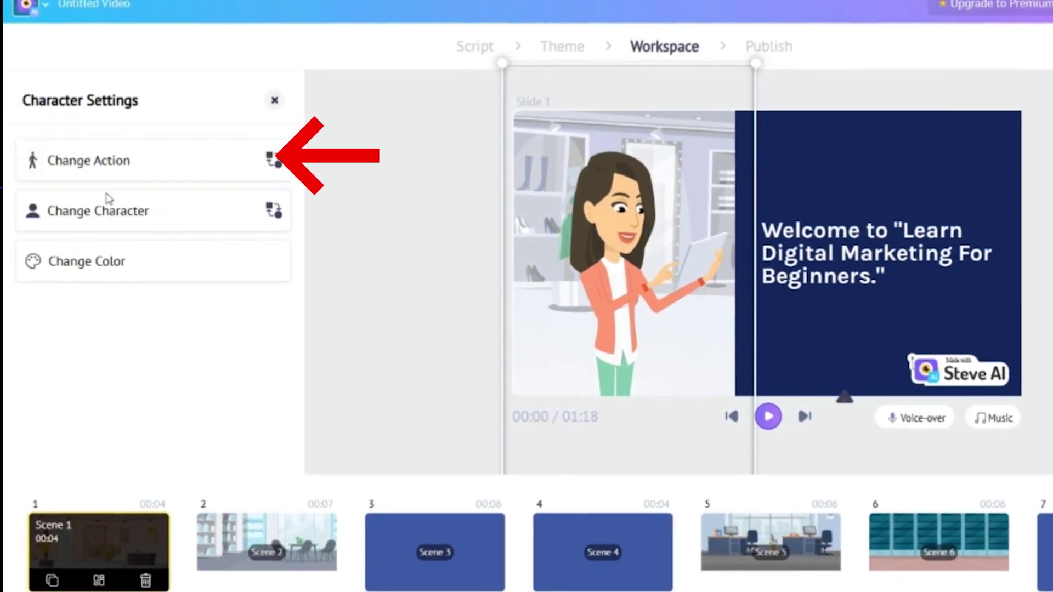
# Step: Replace Slide 1's presenter with the male cartoon character in a coral jacket
pyautogui.click(113, 220)
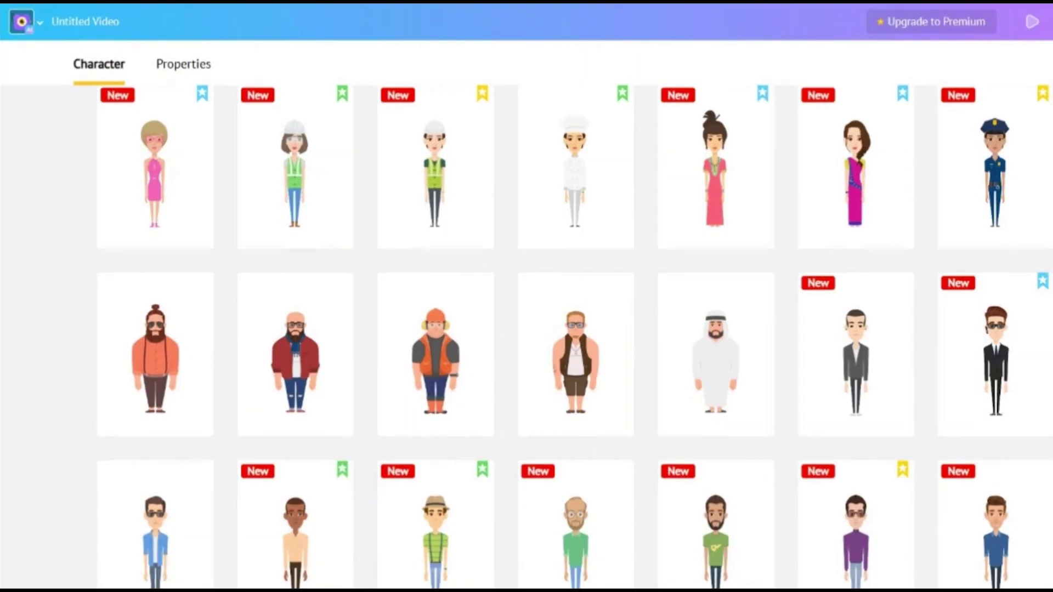
pyautogui.scroll(-7, 606, 333)
pyautogui.scroll(-5, 606, 332)
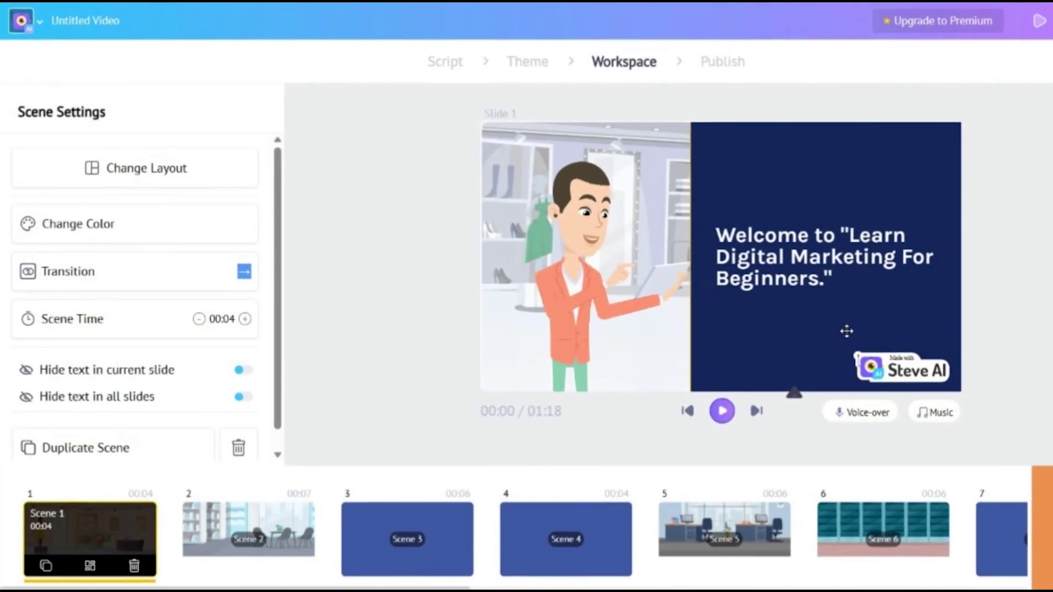
pyautogui.click(562, 274)
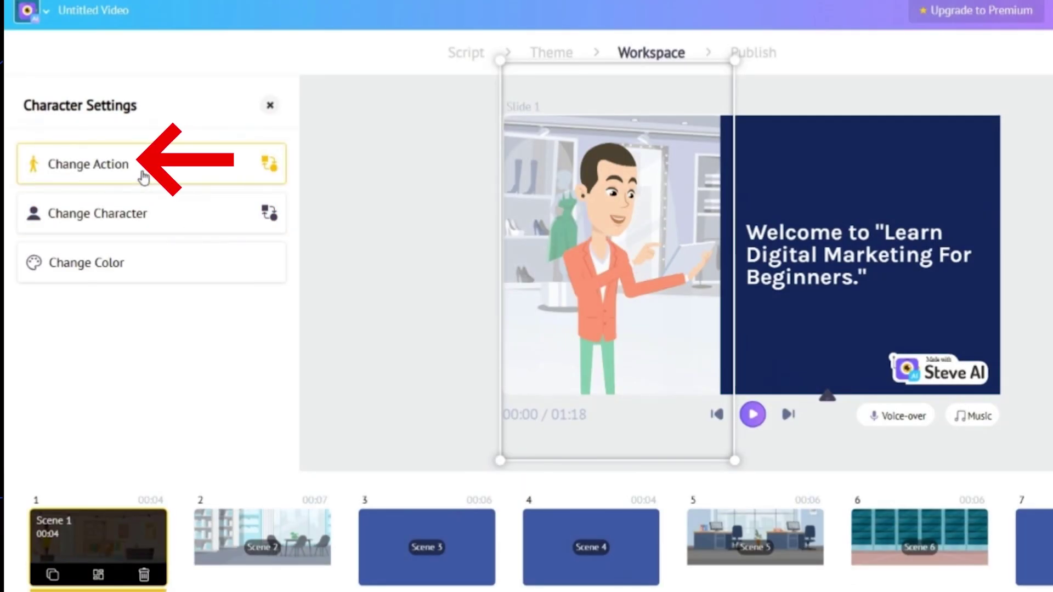
# Step: Give the character the 'Standing and talking' action and nudge it slightly right
pyautogui.click(143, 177)
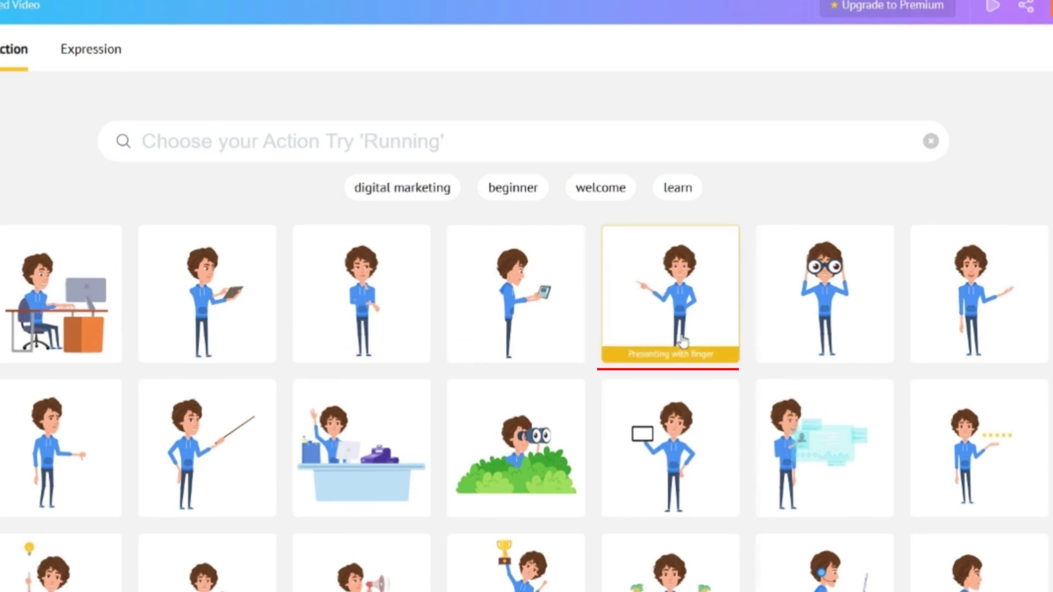
pyautogui.click(931, 303)
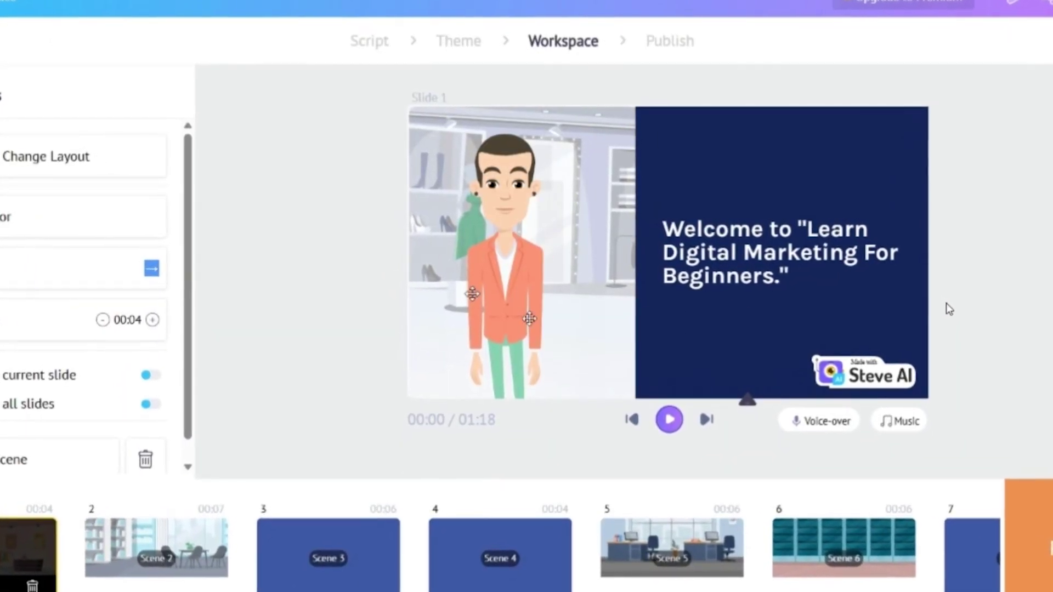
pyautogui.moveTo(477, 304); pyautogui.dragTo(532, 304)
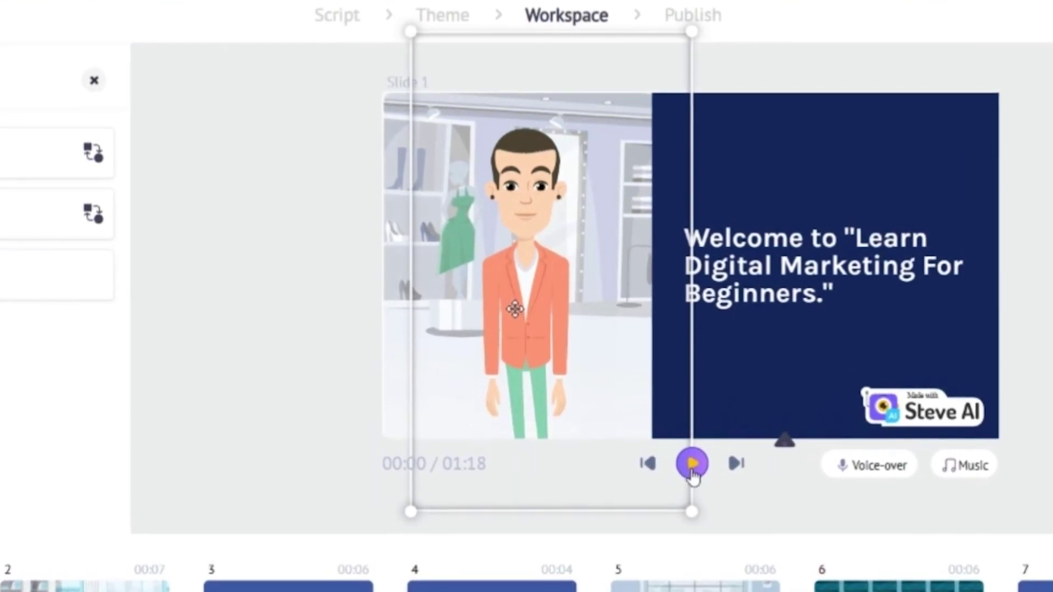
# Step: Play a preview of Slide 1, then bring up the voice-over options
pyautogui.click(693, 467)
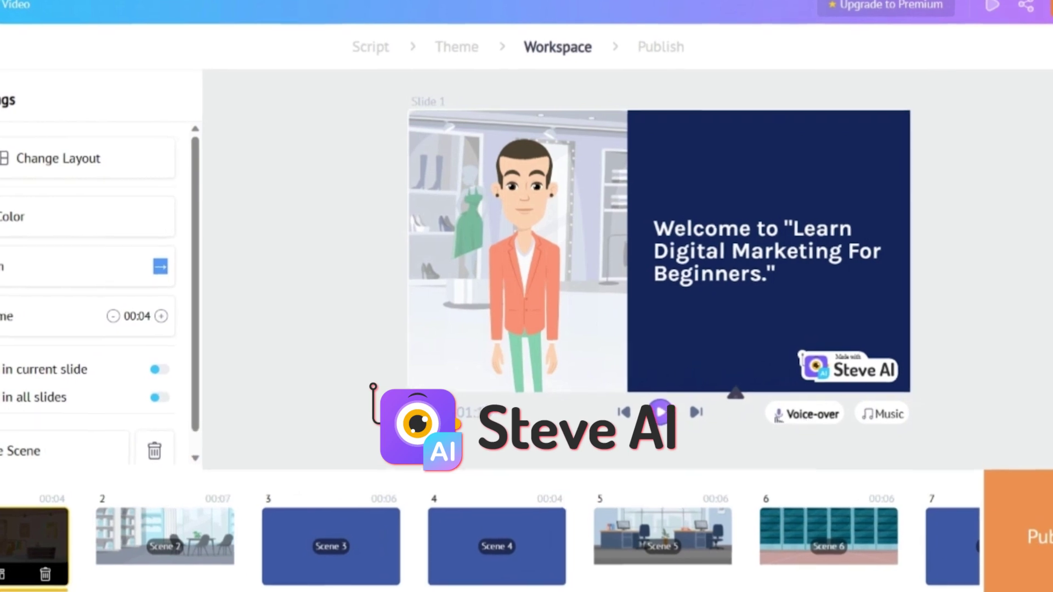
pyautogui.click(797, 433)
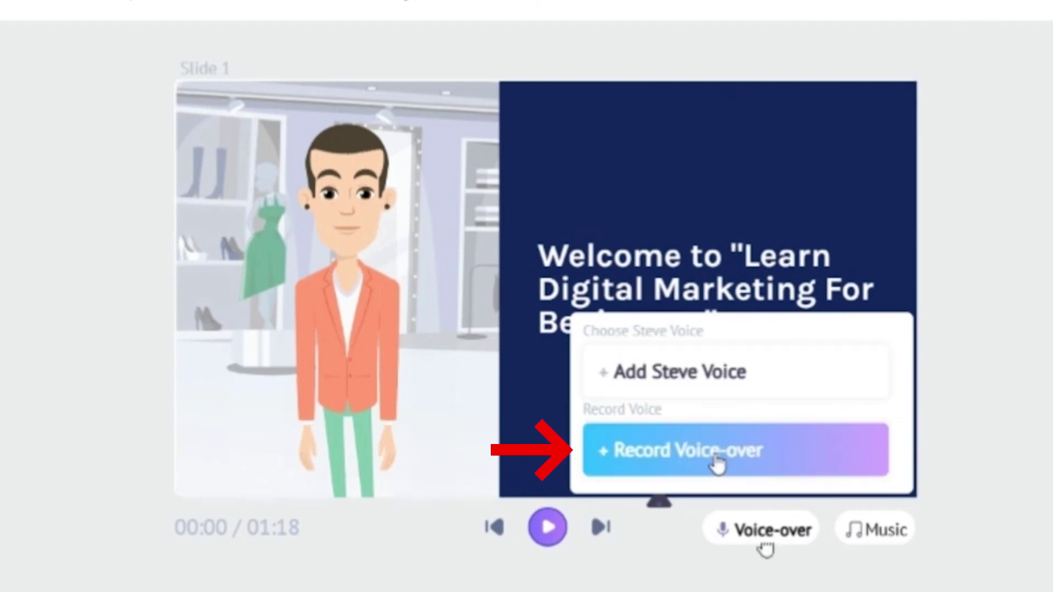
# Step: Generate an English US-accent male narration with the Matthew voice after sampling it
pyautogui.click(751, 374)
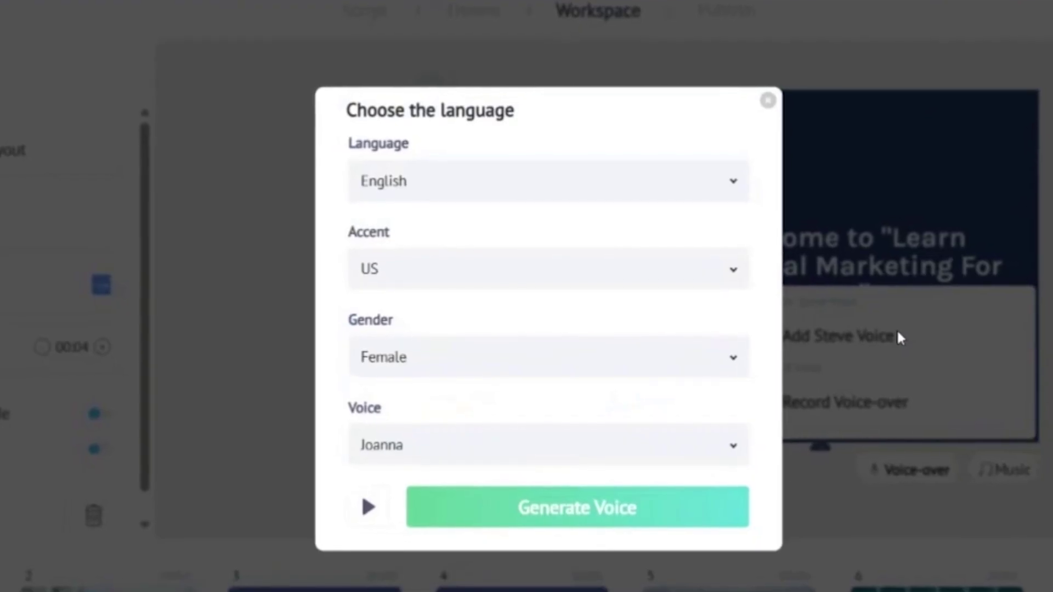
pyautogui.click(474, 271)
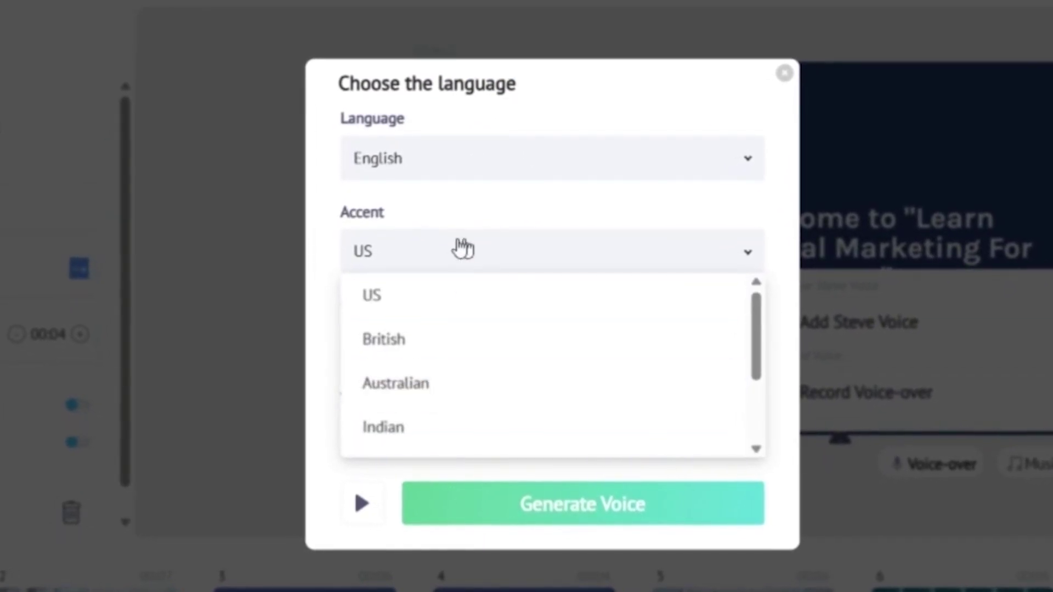
pyautogui.click(434, 293)
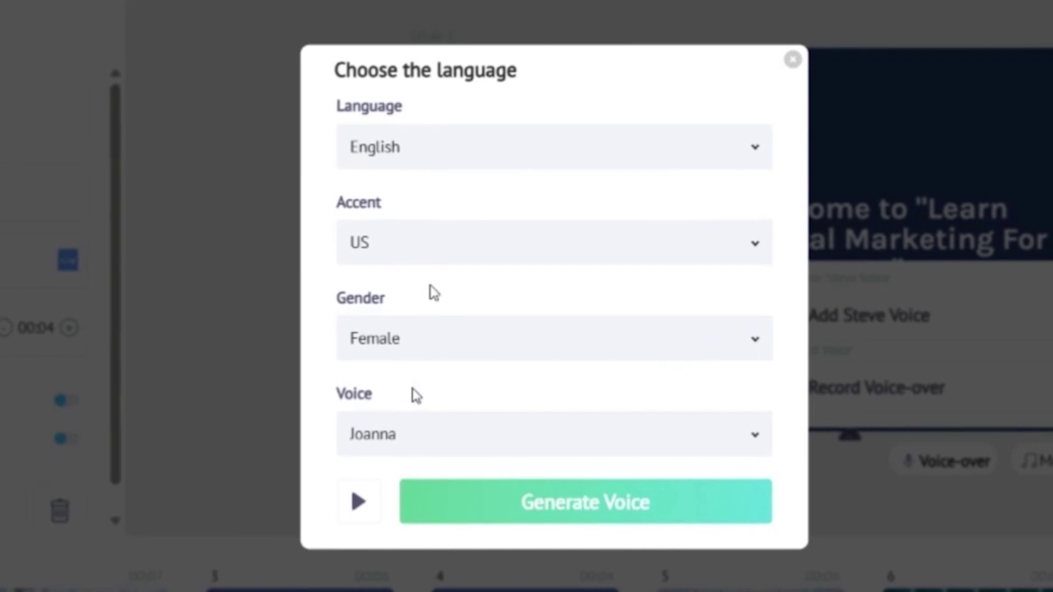
pyautogui.click(420, 344)
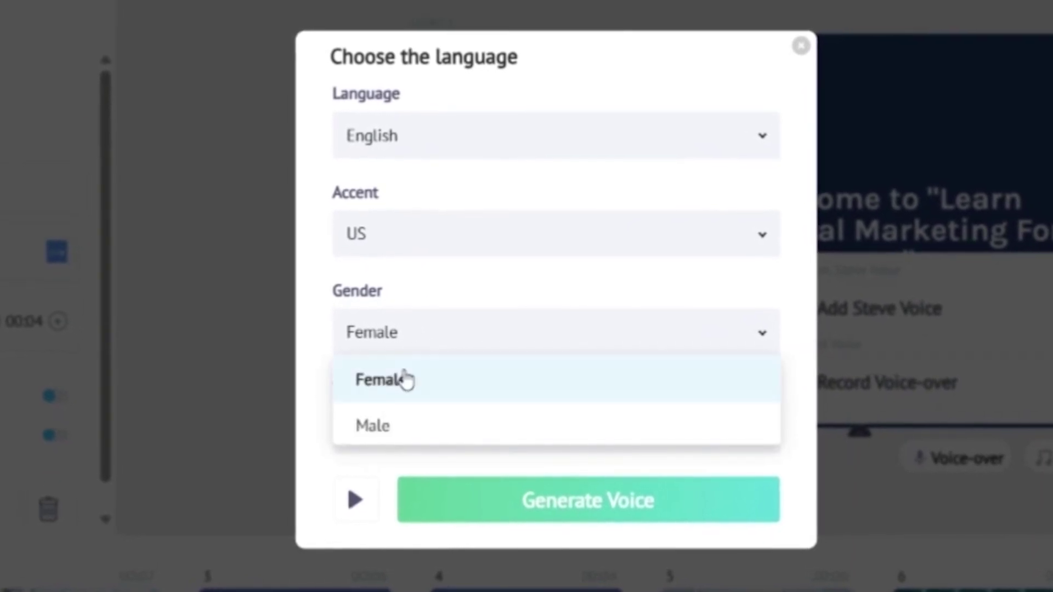
pyautogui.click(384, 424)
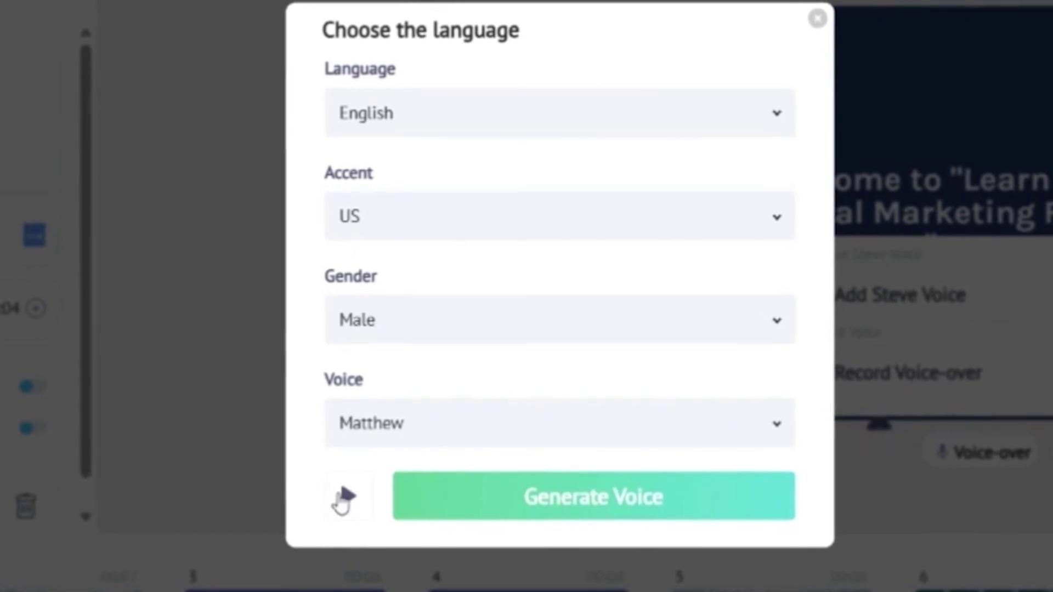
pyautogui.click(344, 502)
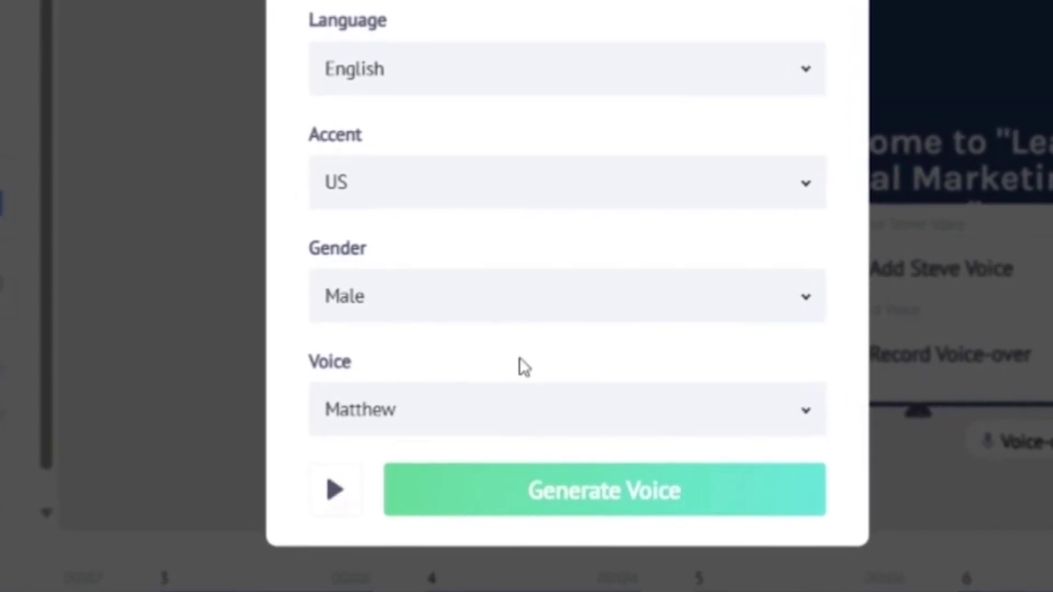
pyautogui.click(587, 503)
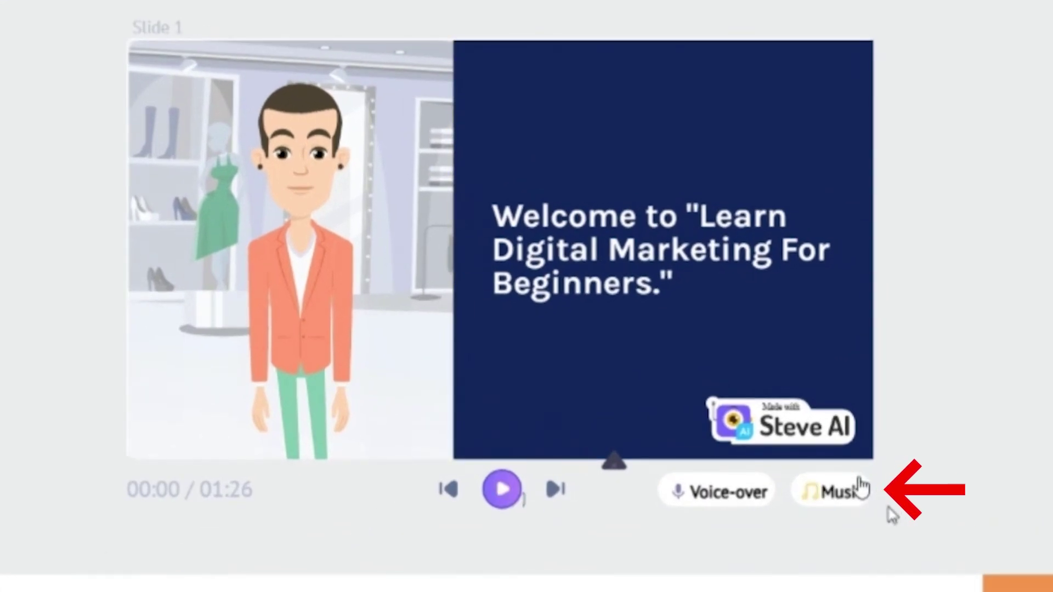
# Step: Browse the background music library, keeping Rock Happy as the video's track
pyautogui.click(855, 502)
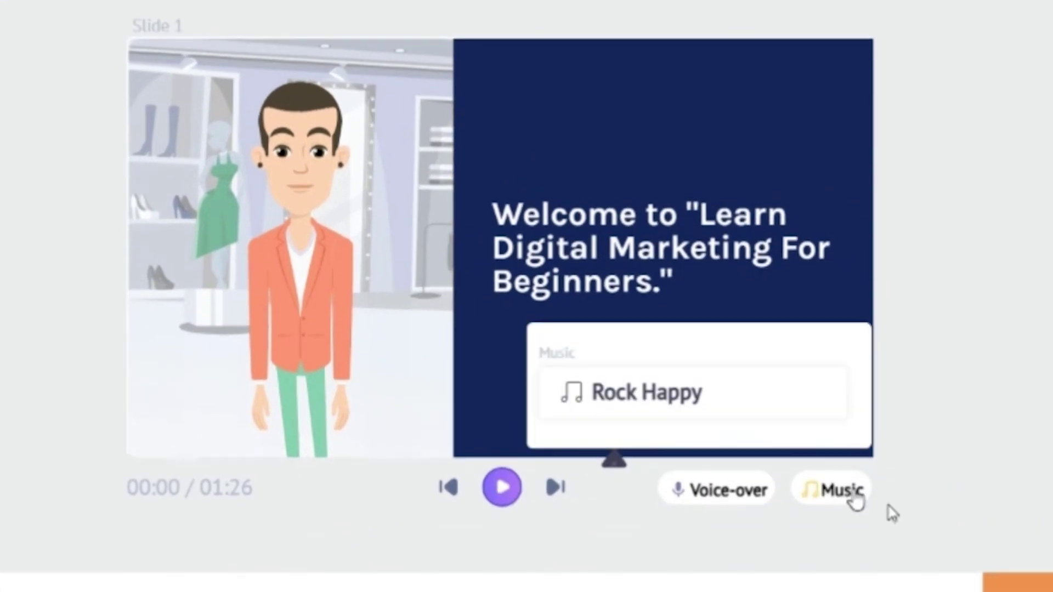
pyautogui.click(707, 422)
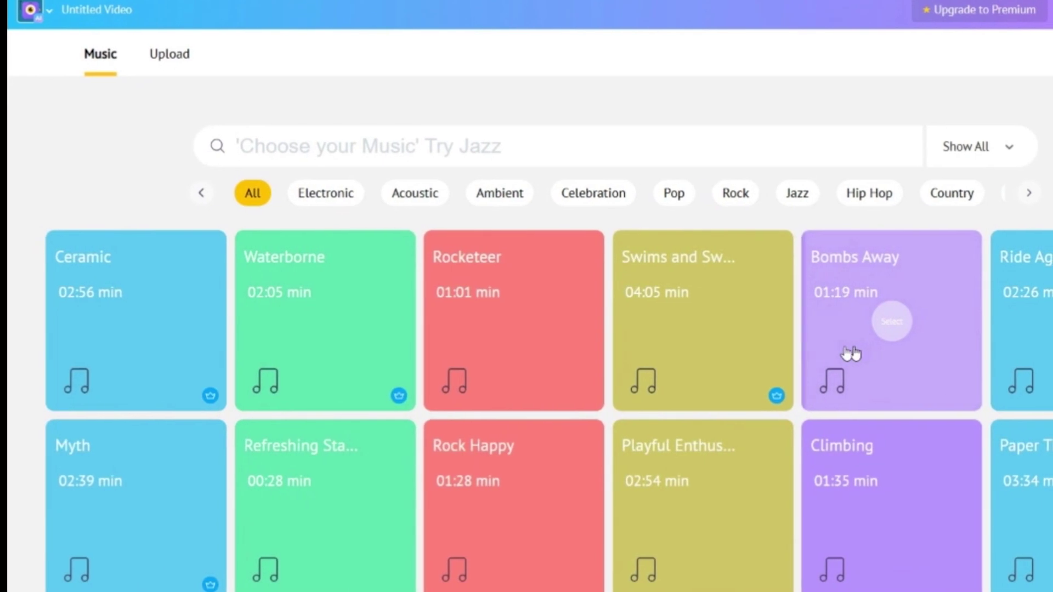
pyautogui.moveTo(565, 308)
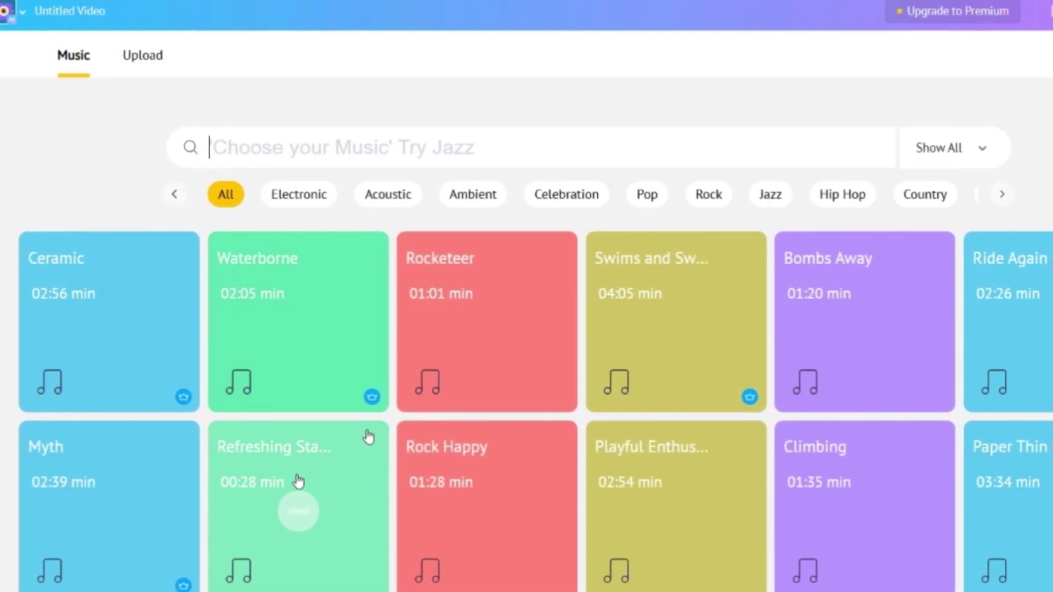
pyautogui.moveTo(683, 455)
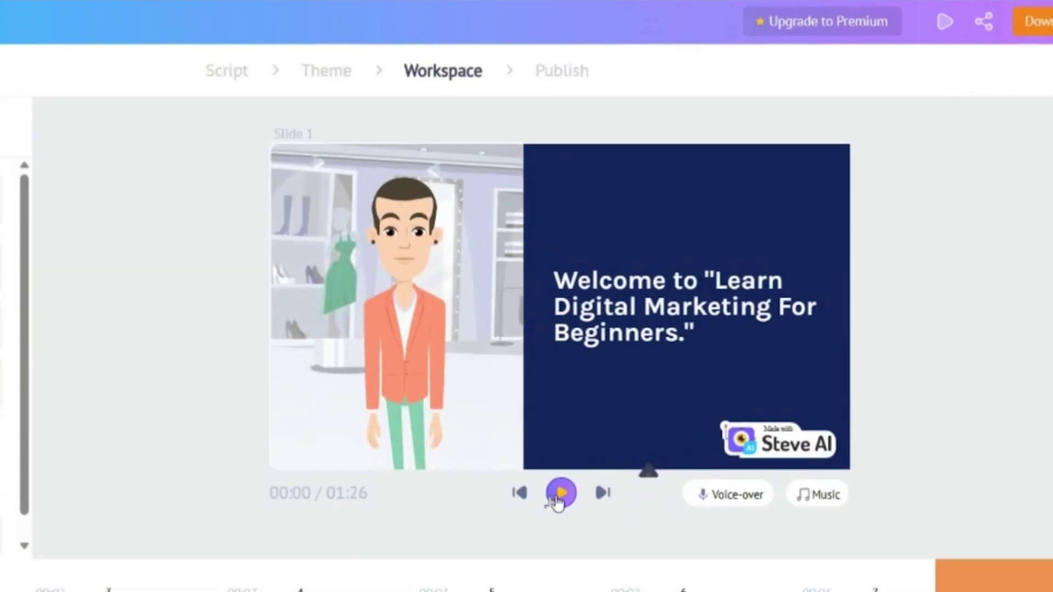
# Step: Preview the Steve AI video with its new narration, then send it to publishing
pyautogui.click(560, 496)
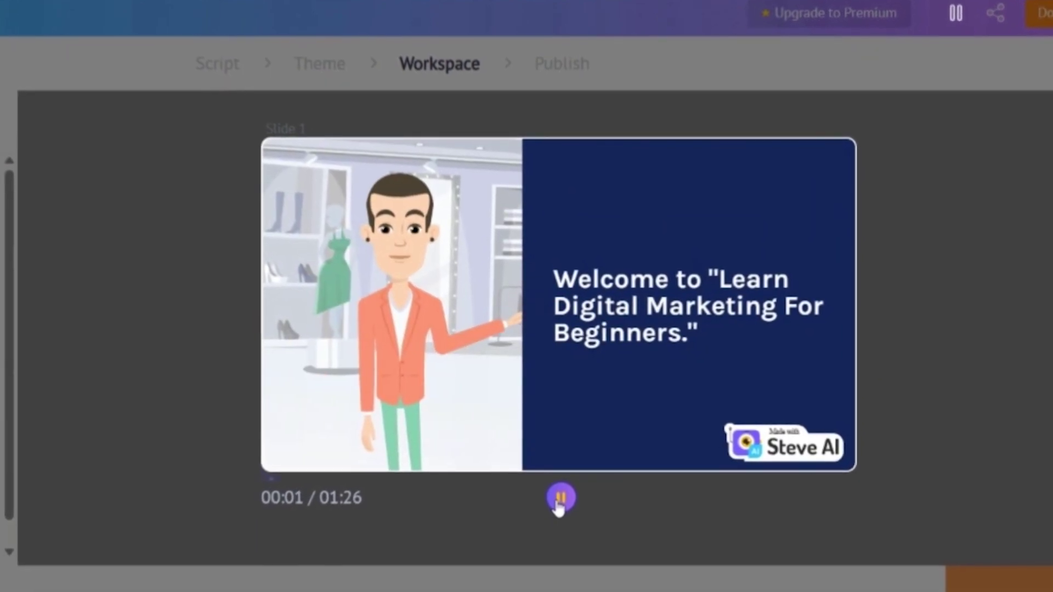
pyautogui.click(558, 503)
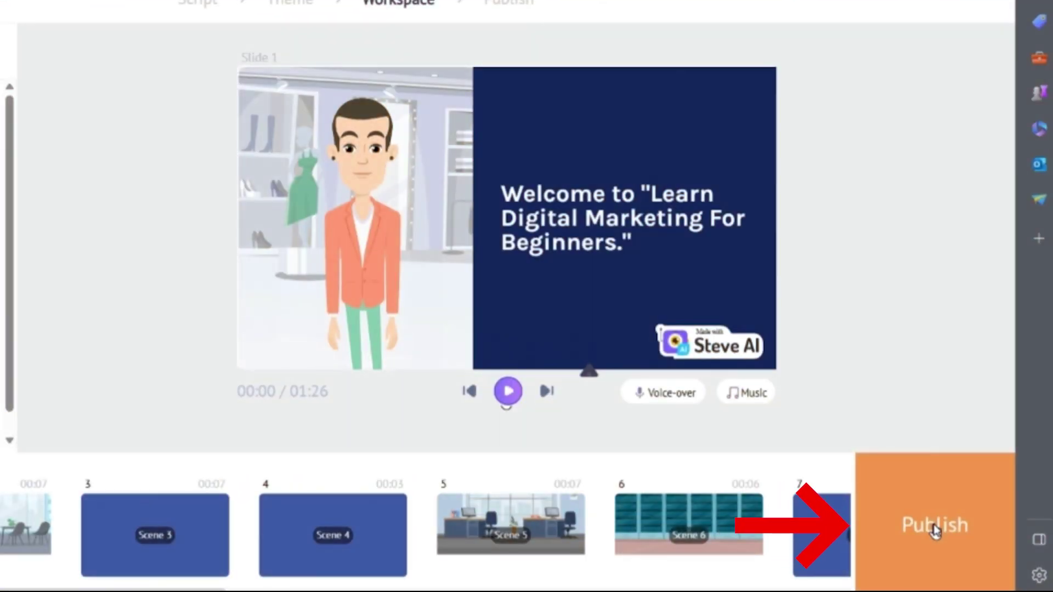
pyautogui.click(934, 527)
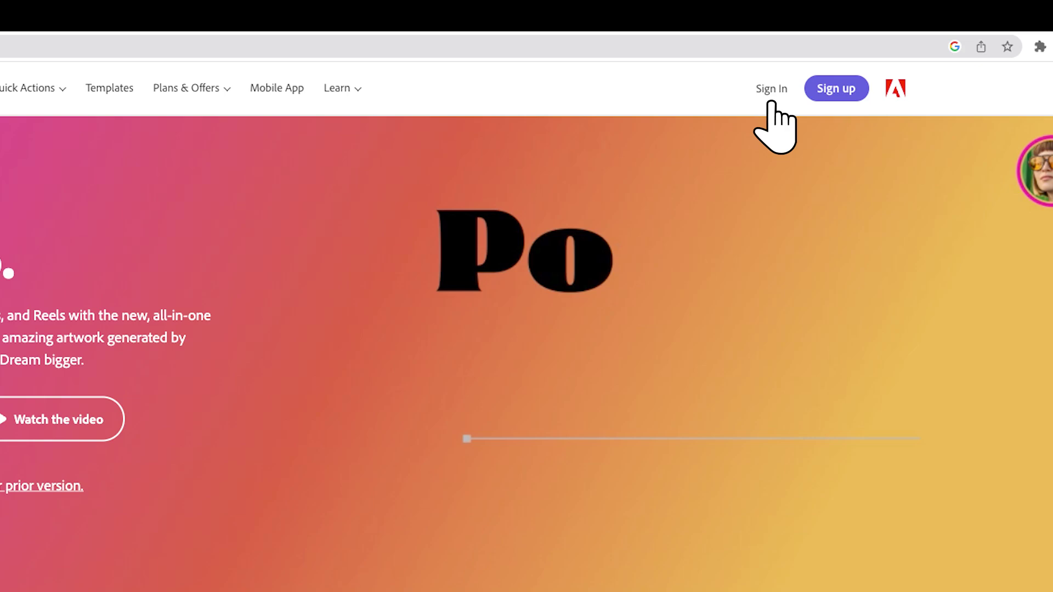
# Step: Sign in to Adobe Express and launch Animate from audio from the Video quick actions
pyautogui.click(771, 91)
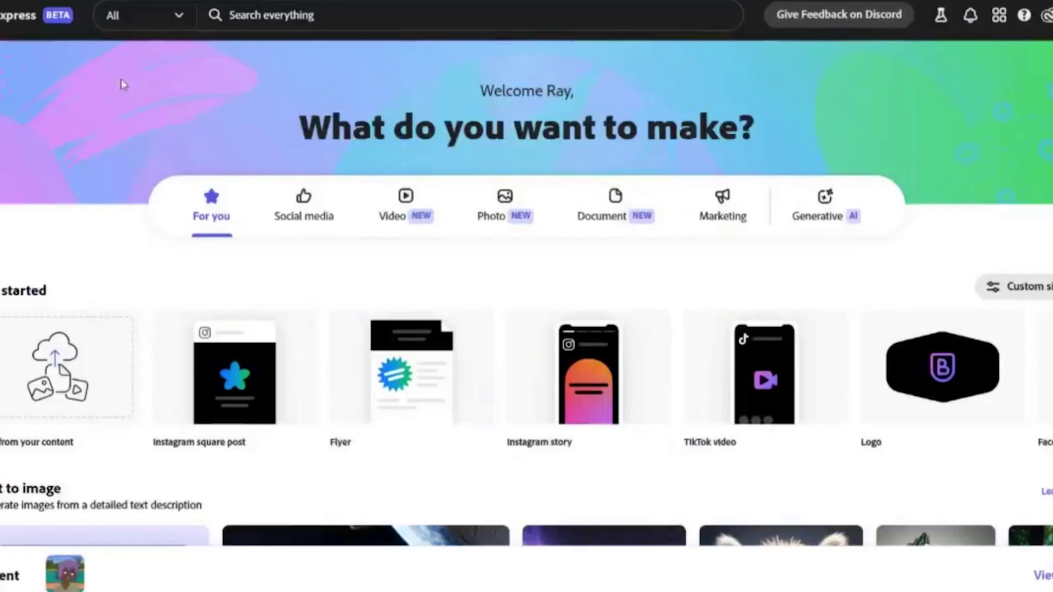
pyautogui.click(411, 214)
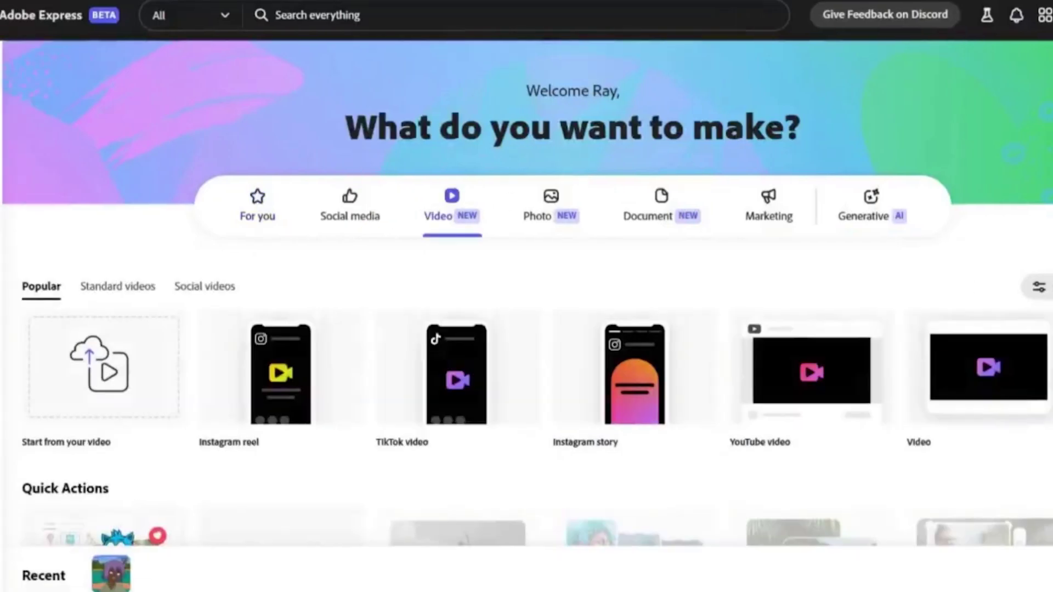
pyautogui.scroll(-3, 479, 242)
pyautogui.moveTo(479, 241)
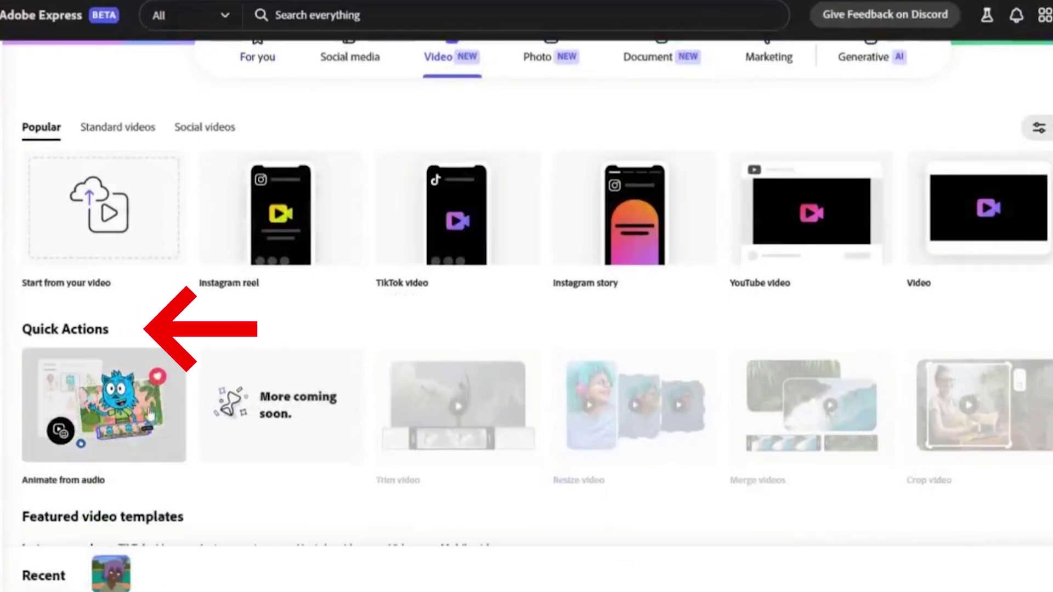
pyautogui.click(127, 412)
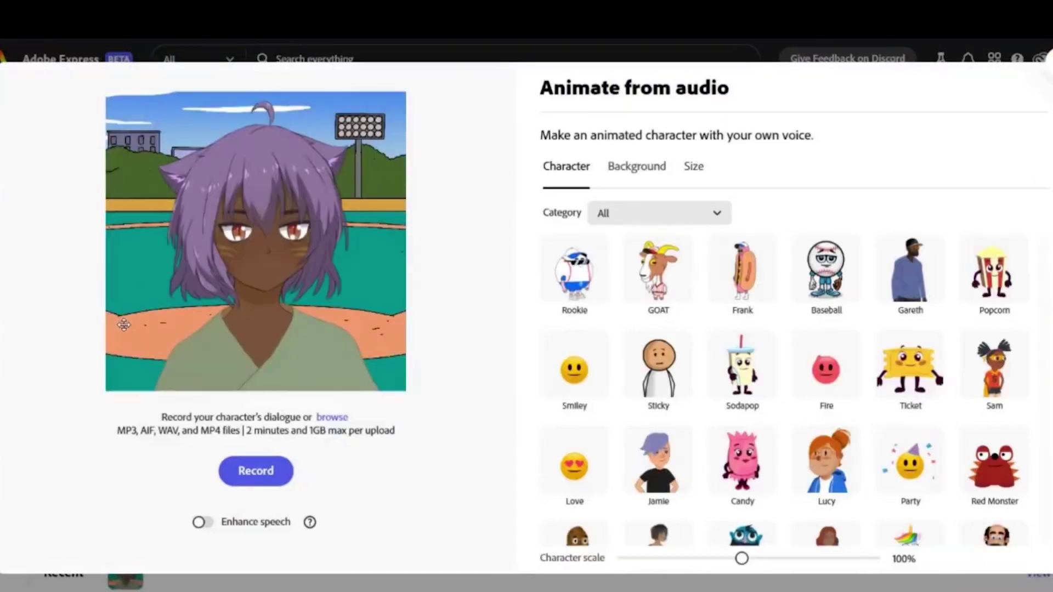
# Step: Choose the bearded Mark character on the Station background at Landscape 1.91:1 (1200 x 608) size
pyautogui.moveTo(1045, 165); pyautogui.dragTo(1047, 391)
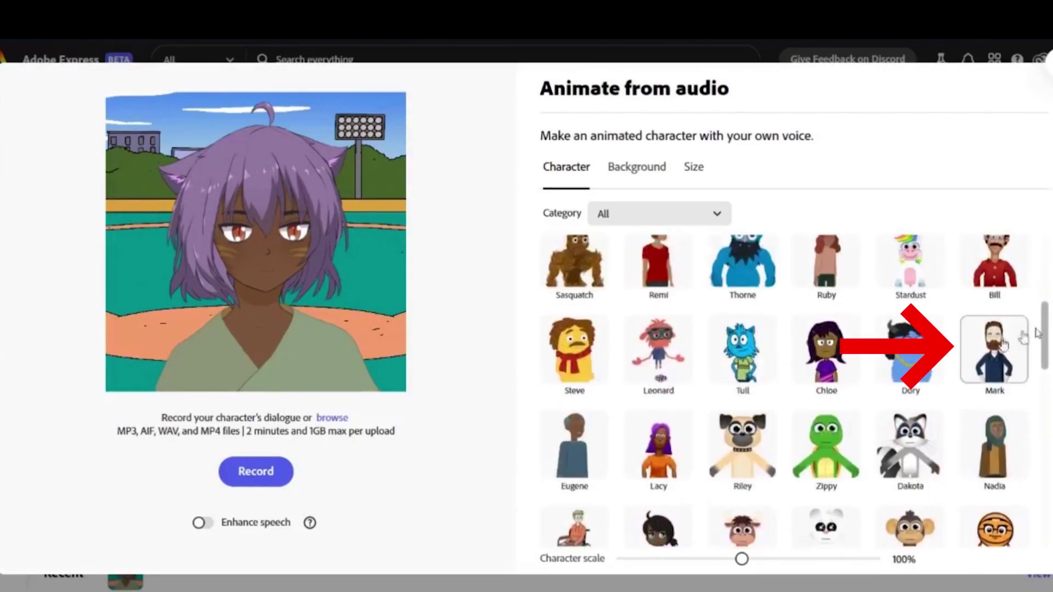
pyautogui.click(990, 348)
pyautogui.click(634, 167)
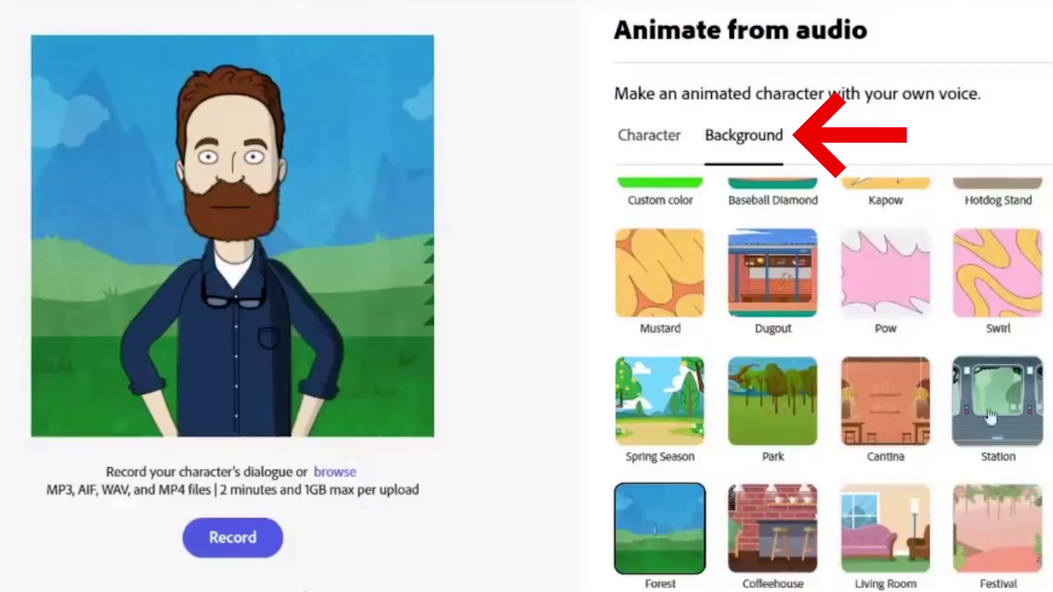
pyautogui.click(846, 371)
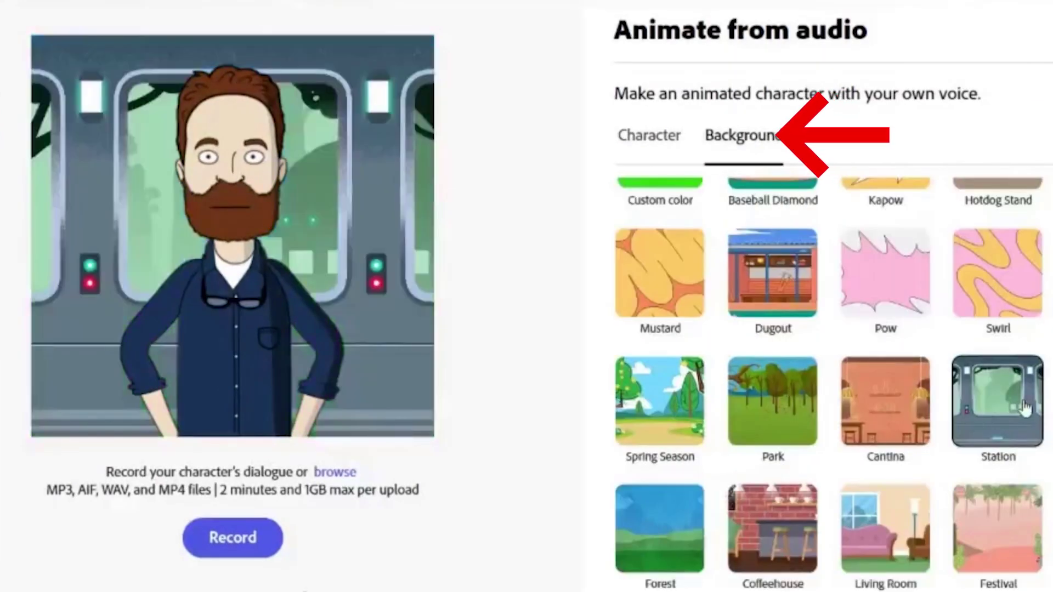
pyautogui.click(823, 143)
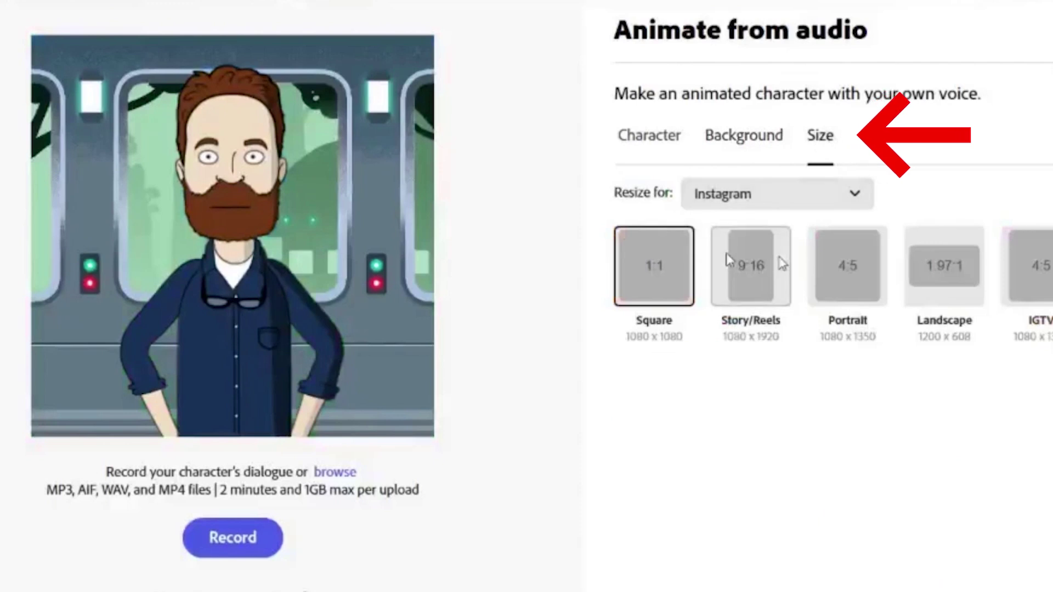
pyautogui.click(927, 281)
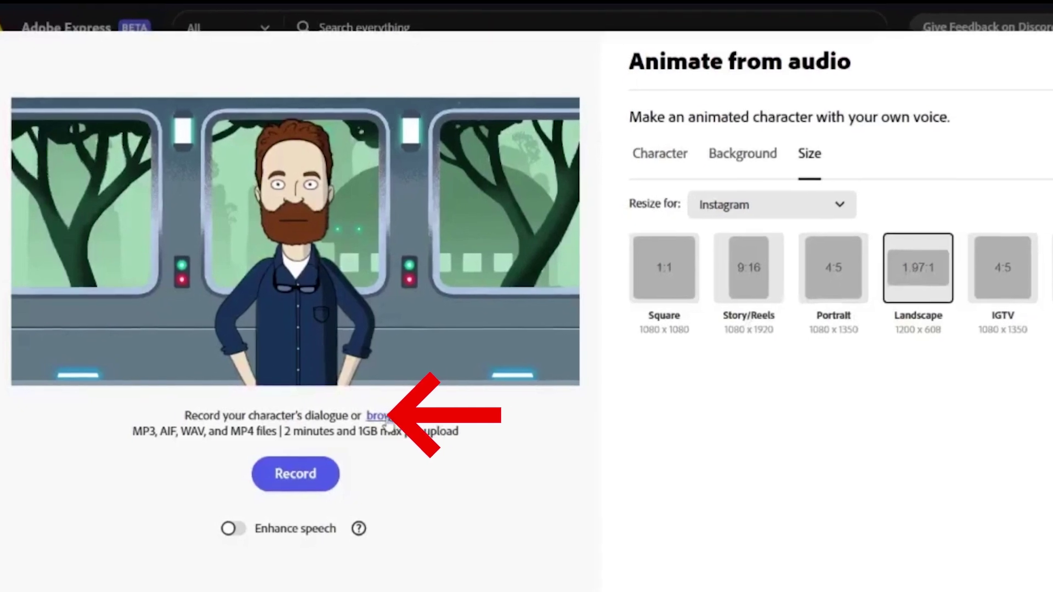
# Step: Upload the digital-marketing-audio (enhanced) WAV file as the character's dialogue
pyautogui.click(380, 415)
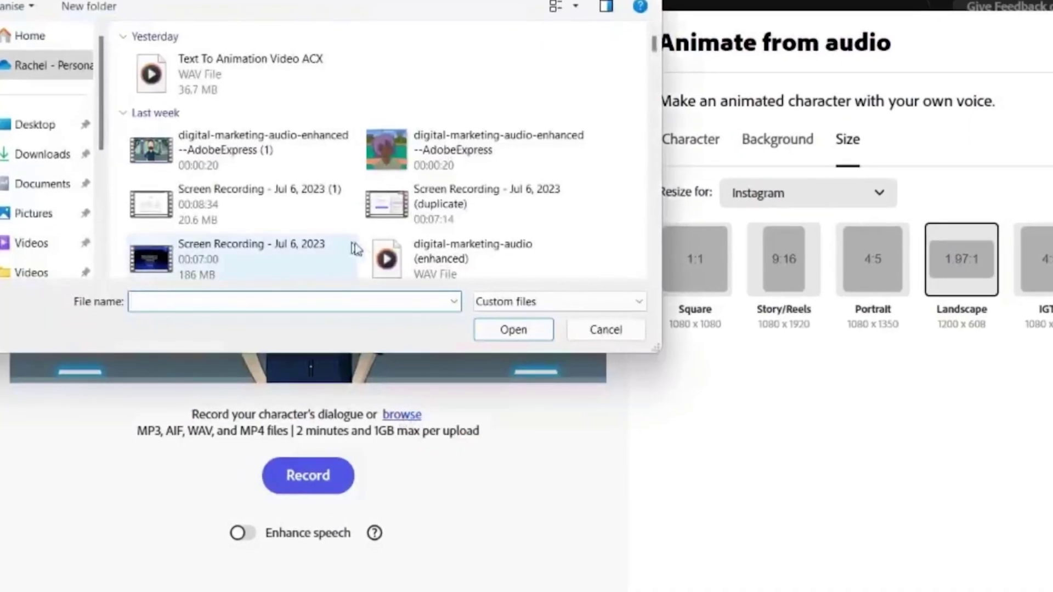
pyautogui.click(392, 265)
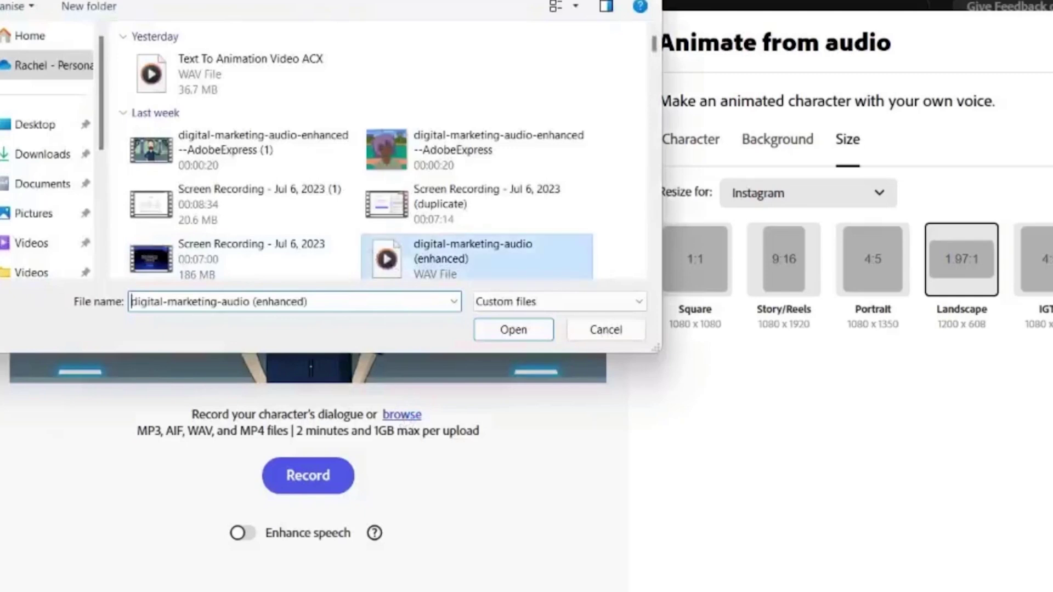
pyautogui.click(510, 331)
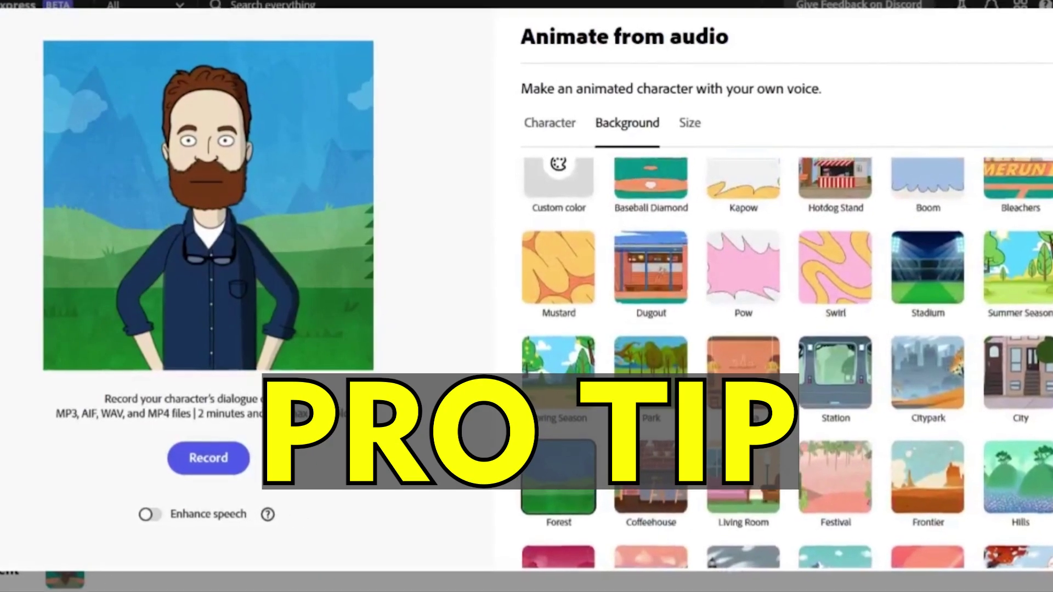
# Step: Give the character a custom solid bright green background, hex #35EB10
pyautogui.scroll(2, 784, 357)
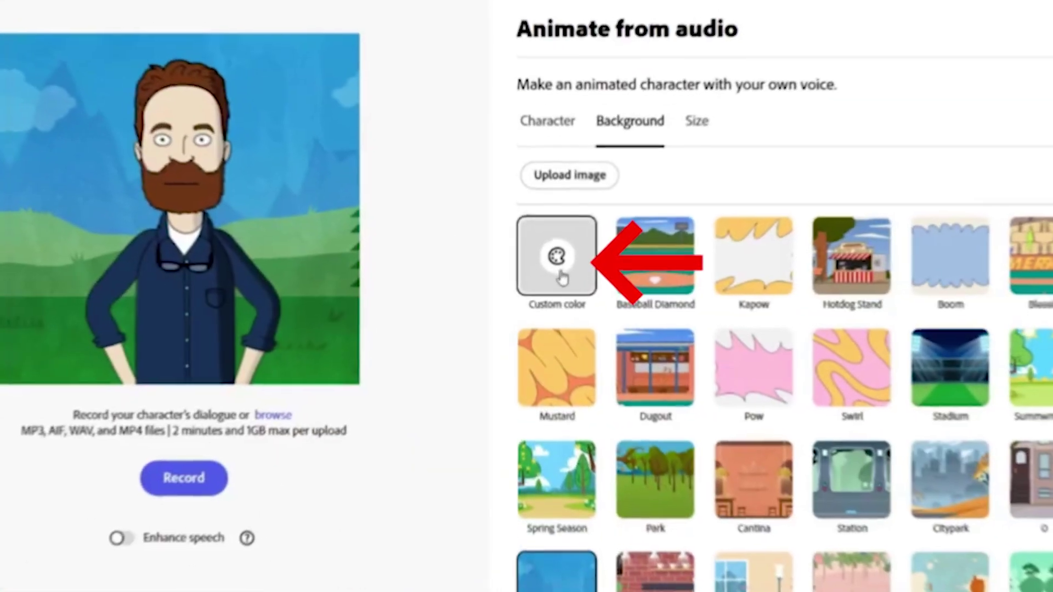
pyautogui.click(472, 359)
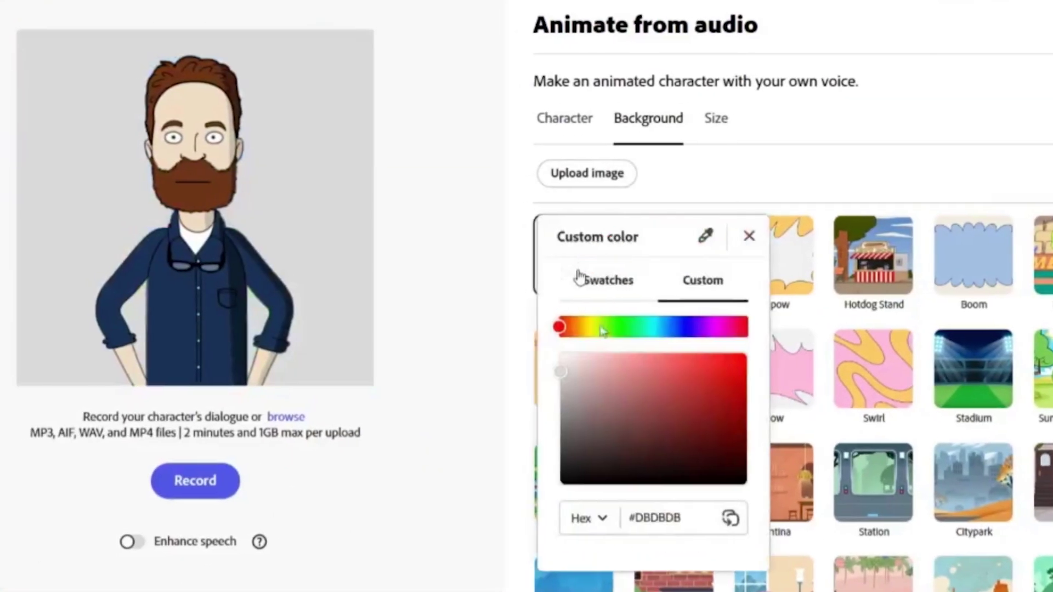
pyautogui.click(615, 327)
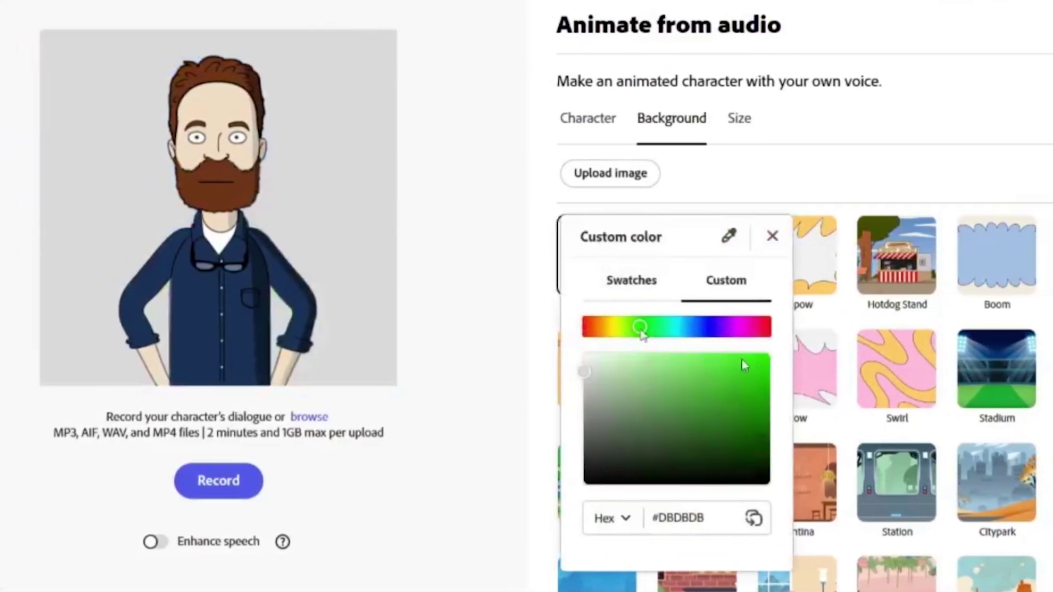
pyautogui.click(760, 364)
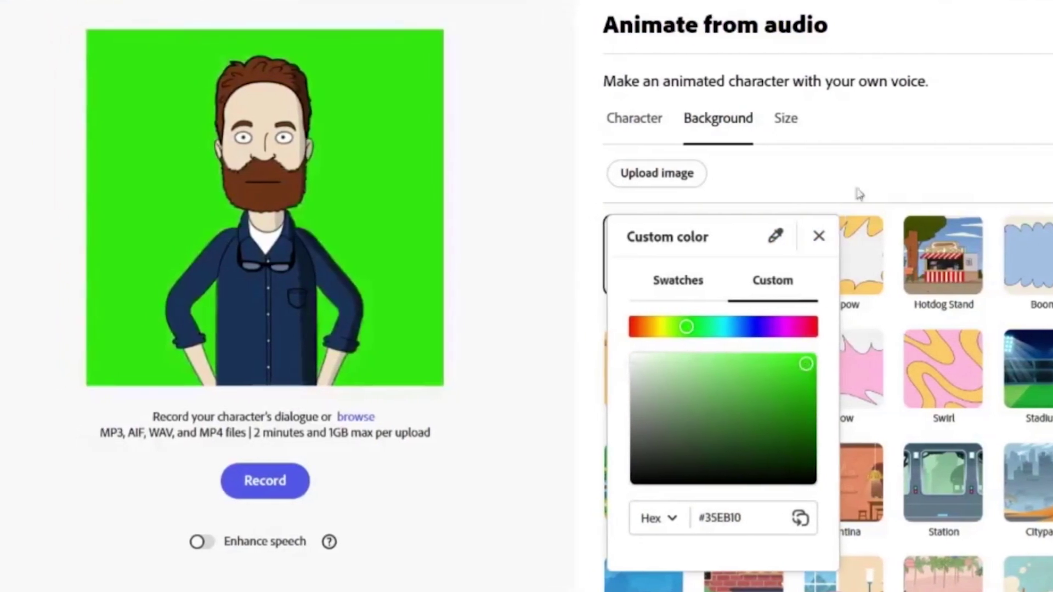
pyautogui.click(880, 174)
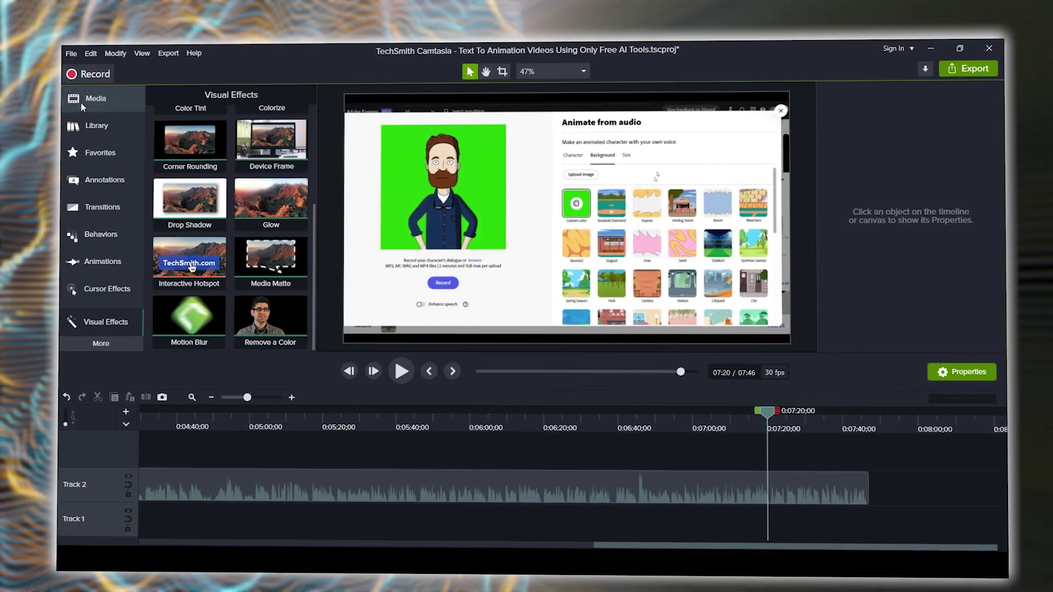
# Step: Place the digital-marketing-audio character video from the Media bin onto a new Track 3 near 7:20
pyautogui.click(75, 102)
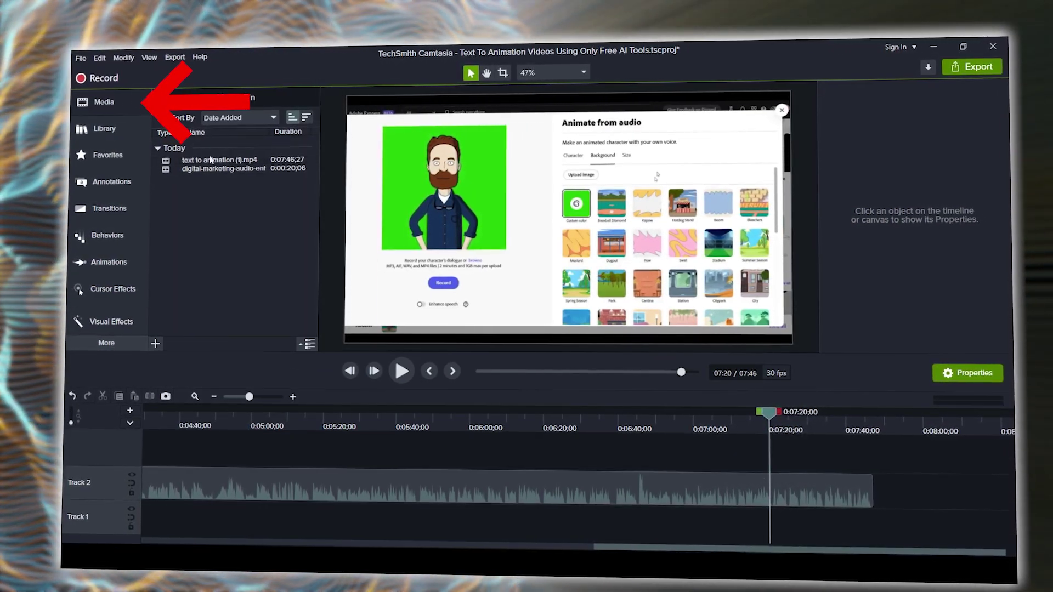
pyautogui.click(212, 168)
pyautogui.click(804, 483)
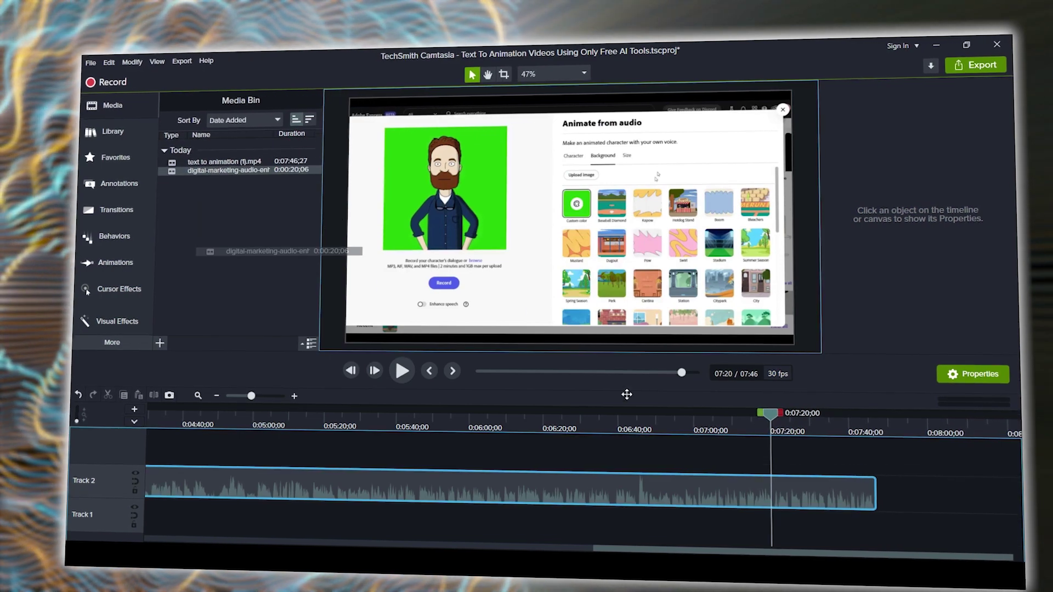
pyautogui.moveTo(805, 480); pyautogui.dragTo(796, 455)
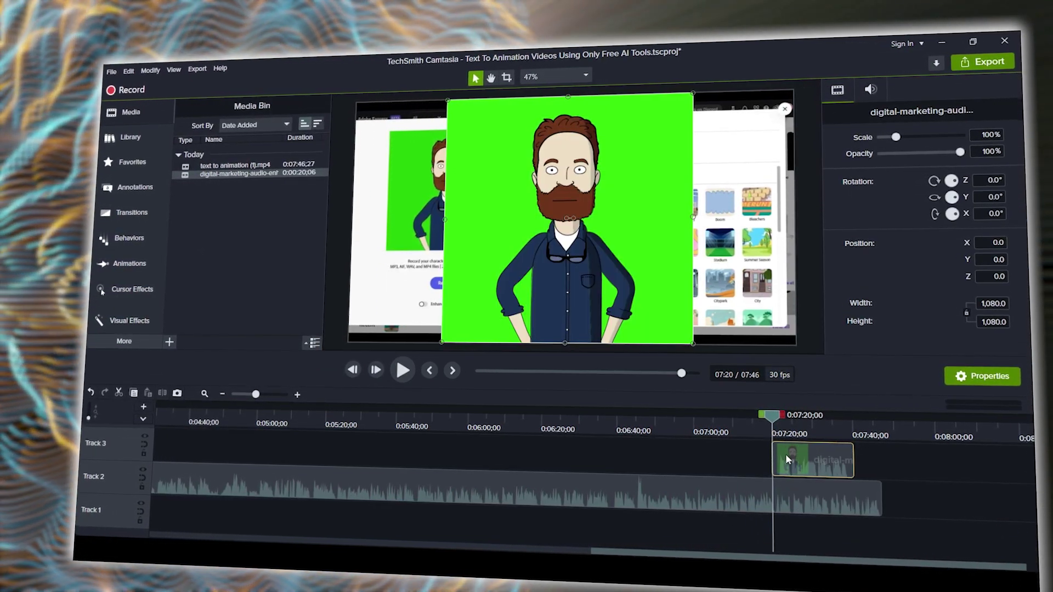
pyautogui.click(779, 420)
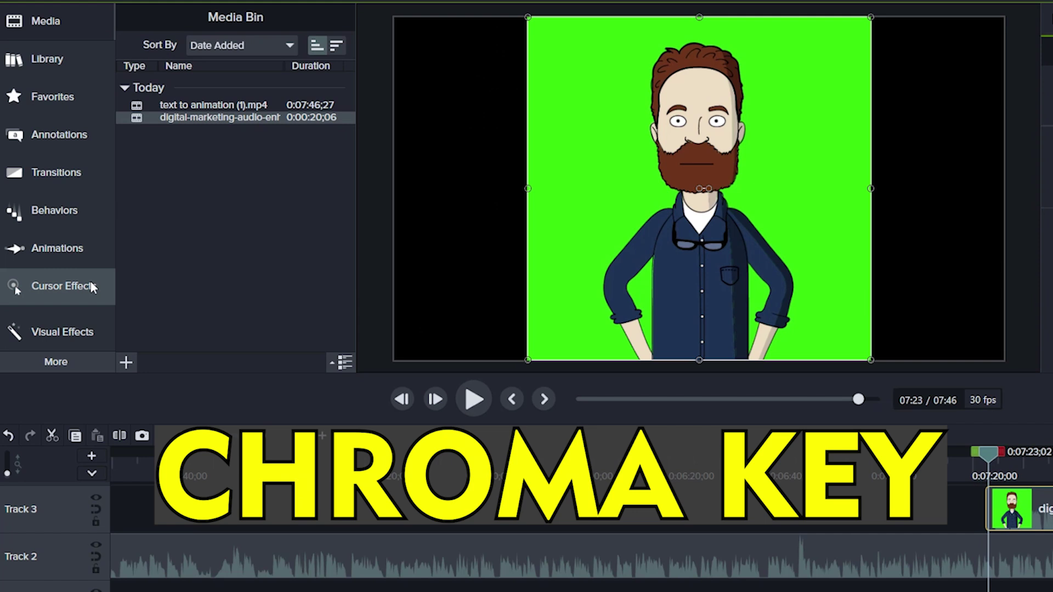
# Step: Apply Remove a Color to the character clip, sampling the green background and raising tolerance to about 43%
pyautogui.click(41, 337)
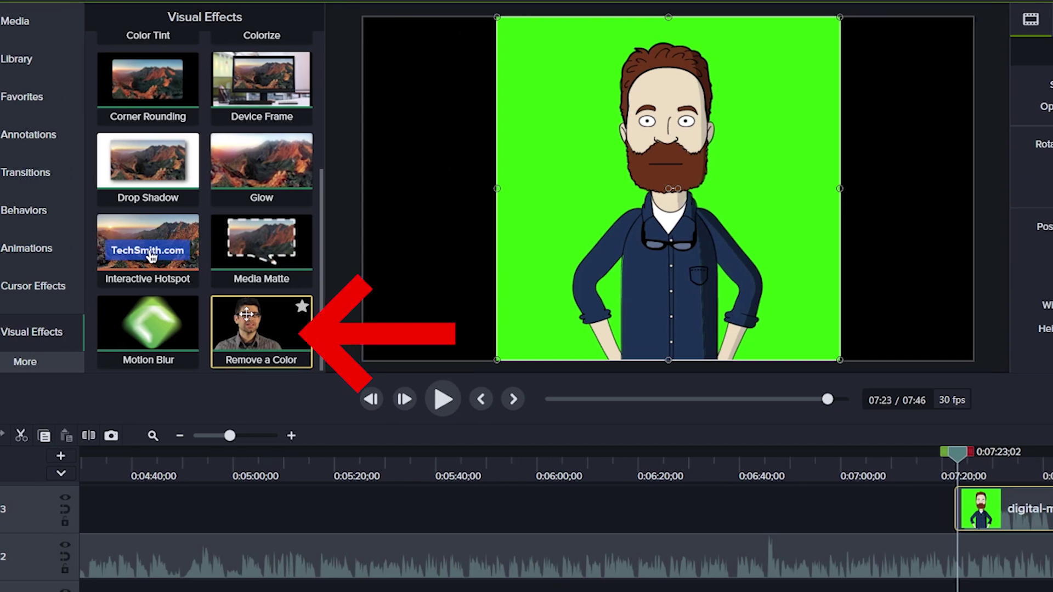
pyautogui.moveTo(246, 313); pyautogui.dragTo(1012, 515)
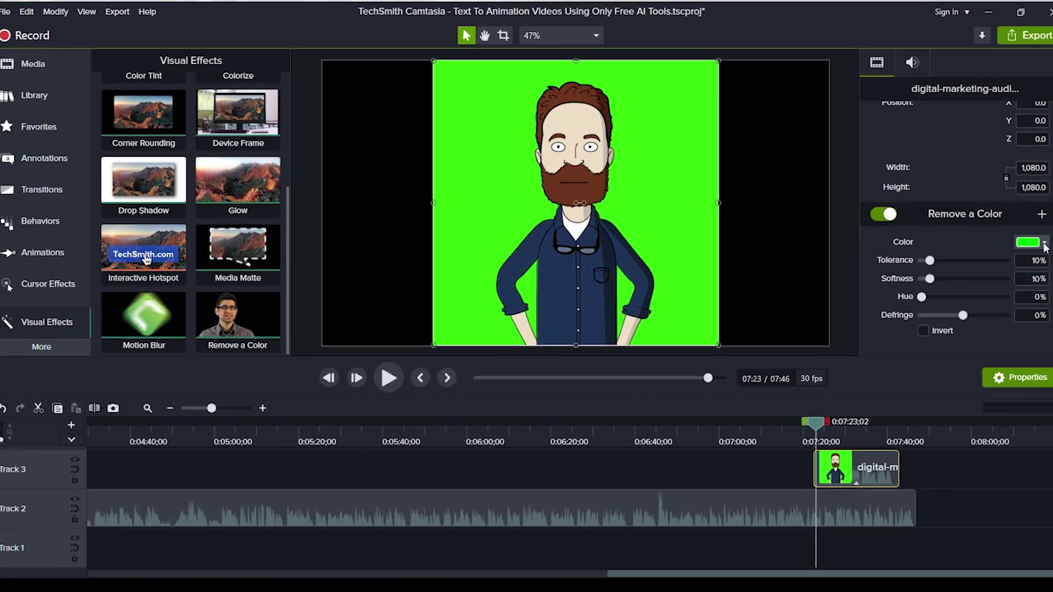
pyautogui.click(1044, 243)
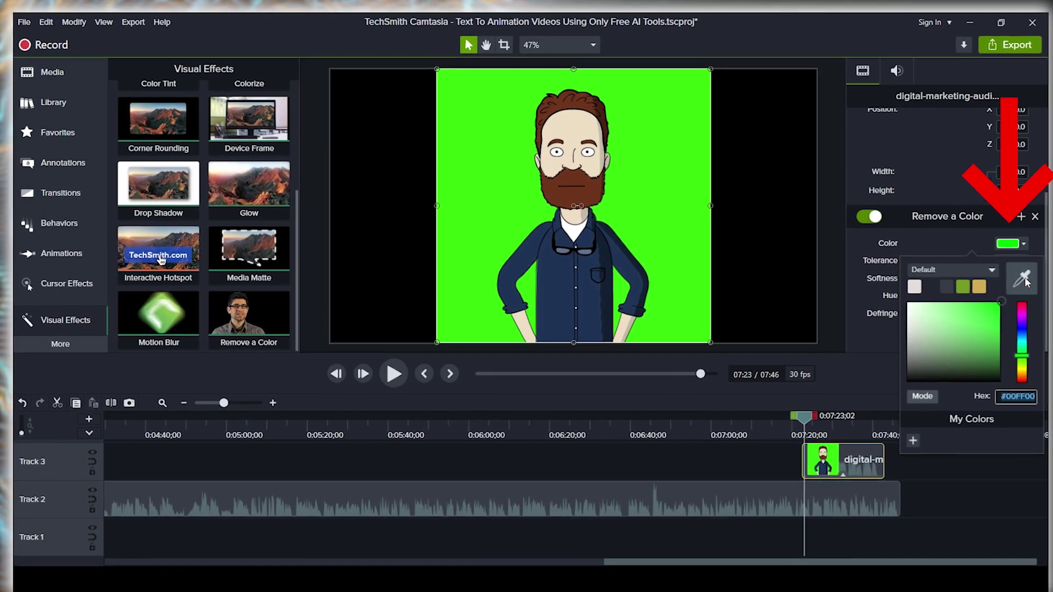
pyautogui.click(1027, 275)
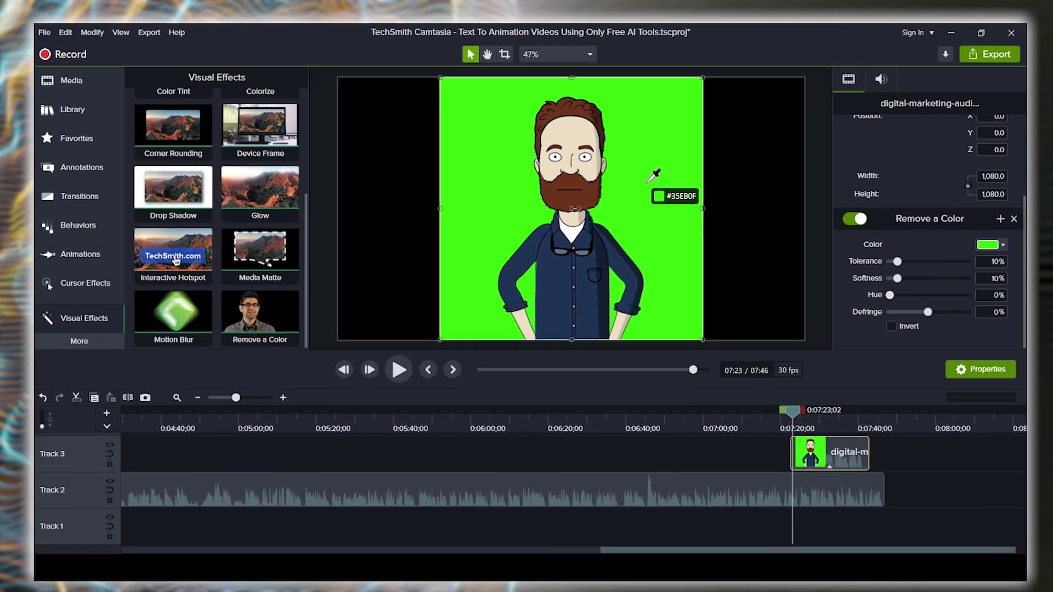
pyautogui.click(651, 179)
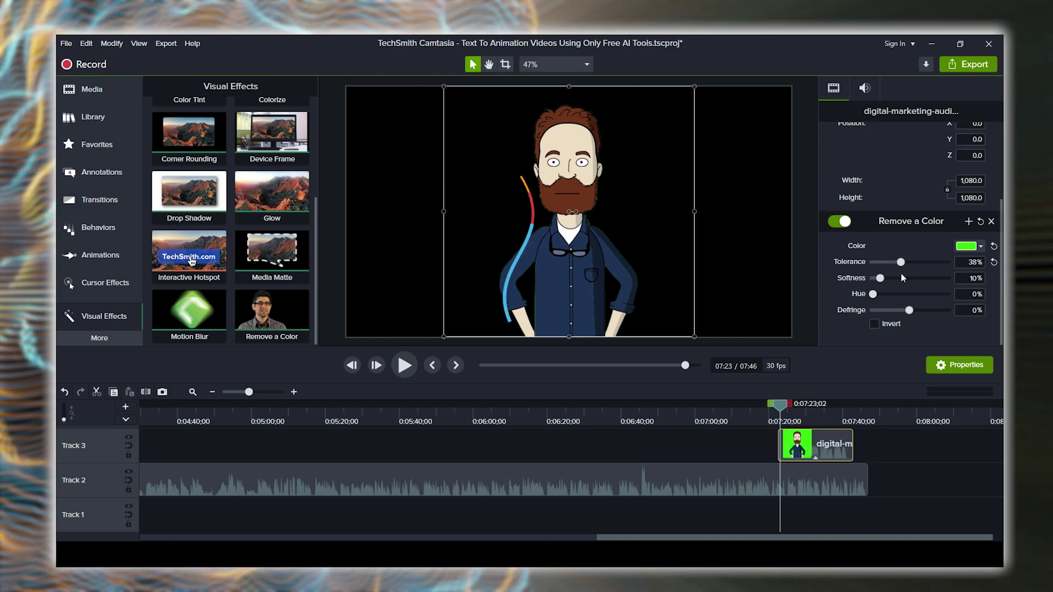
pyautogui.moveTo(901, 274); pyautogui.dragTo(911, 277)
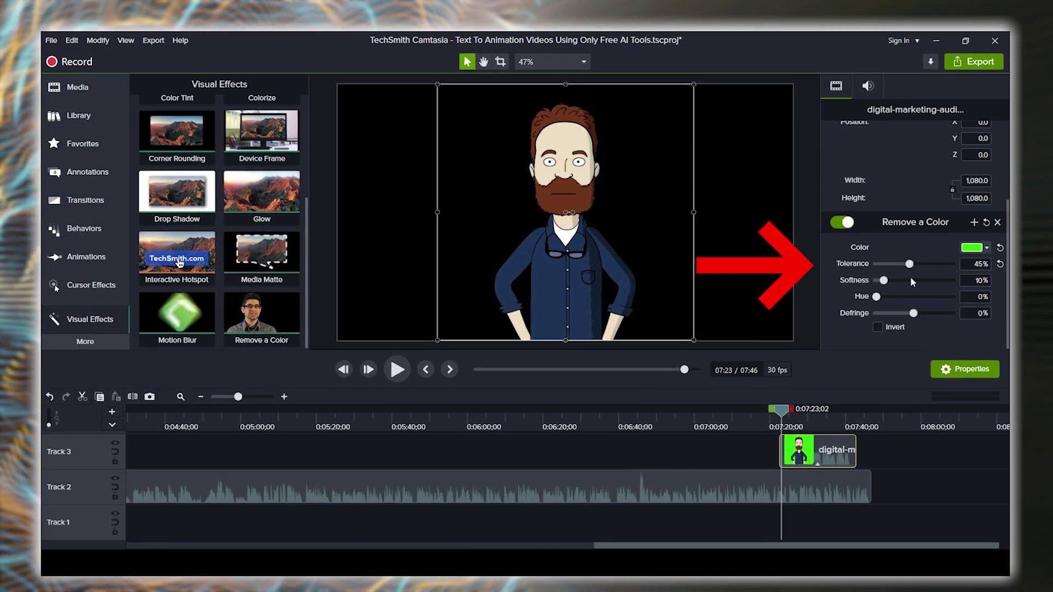
pyautogui.click(915, 461)
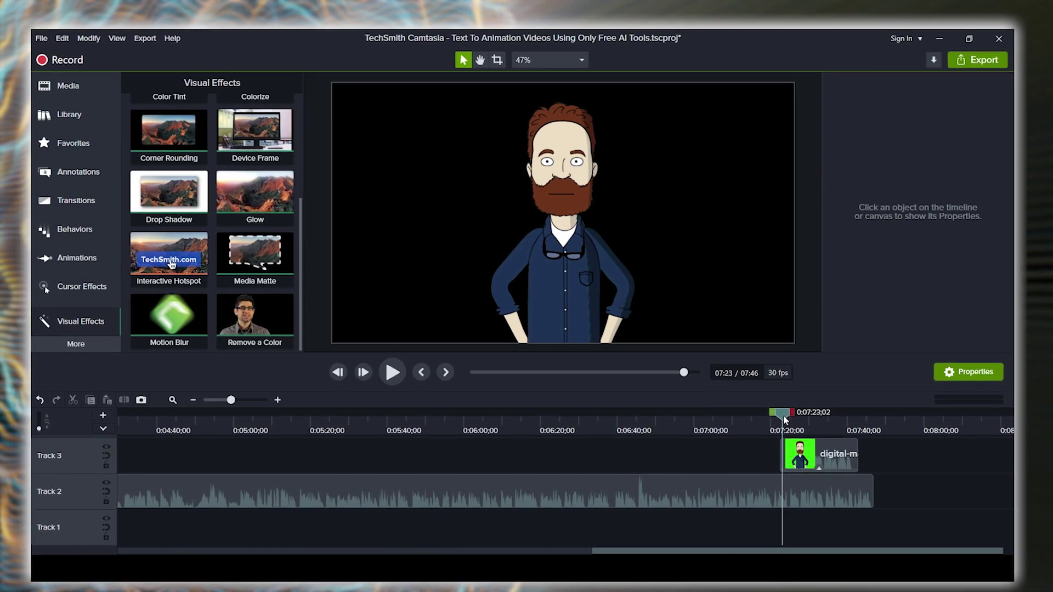
# Step: Scale the keyed character to about 599 px and place it in the bottom-right corner
pyautogui.moveTo(783, 413); pyautogui.dragTo(836, 415)
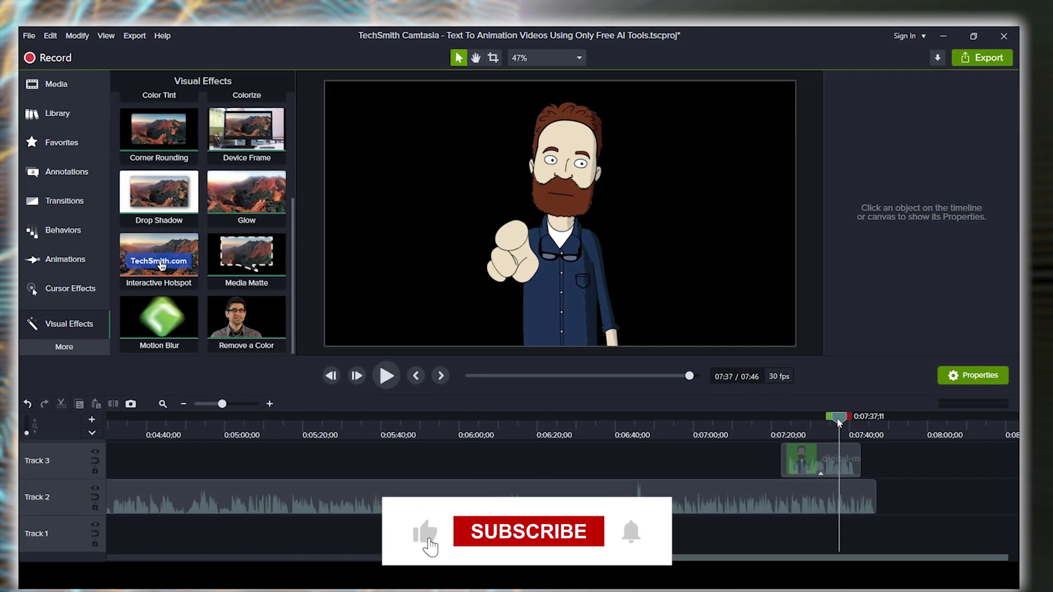
pyautogui.click(803, 461)
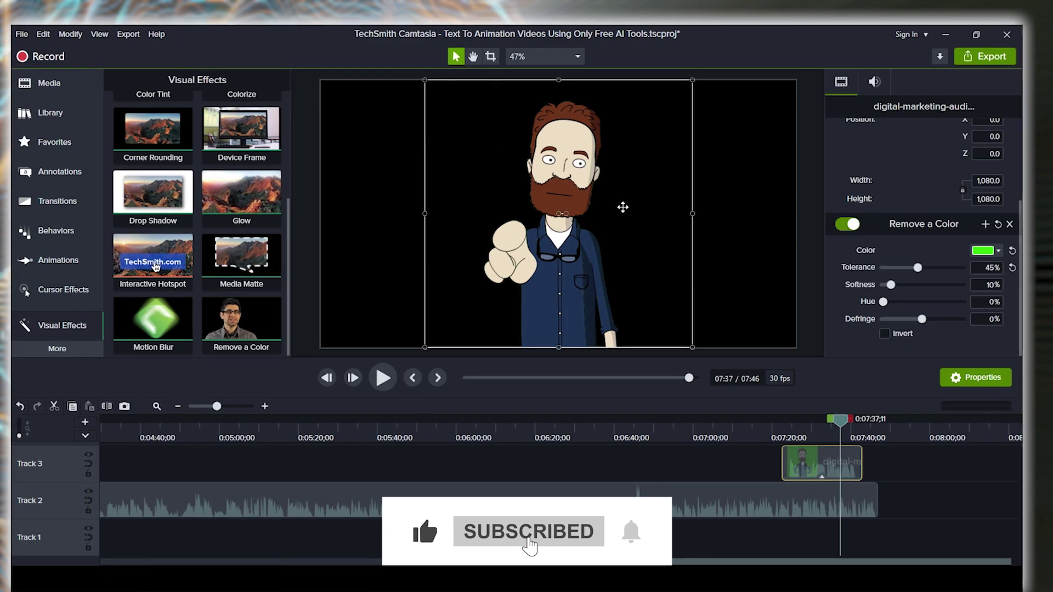
pyautogui.moveTo(424, 79); pyautogui.dragTo(543, 202)
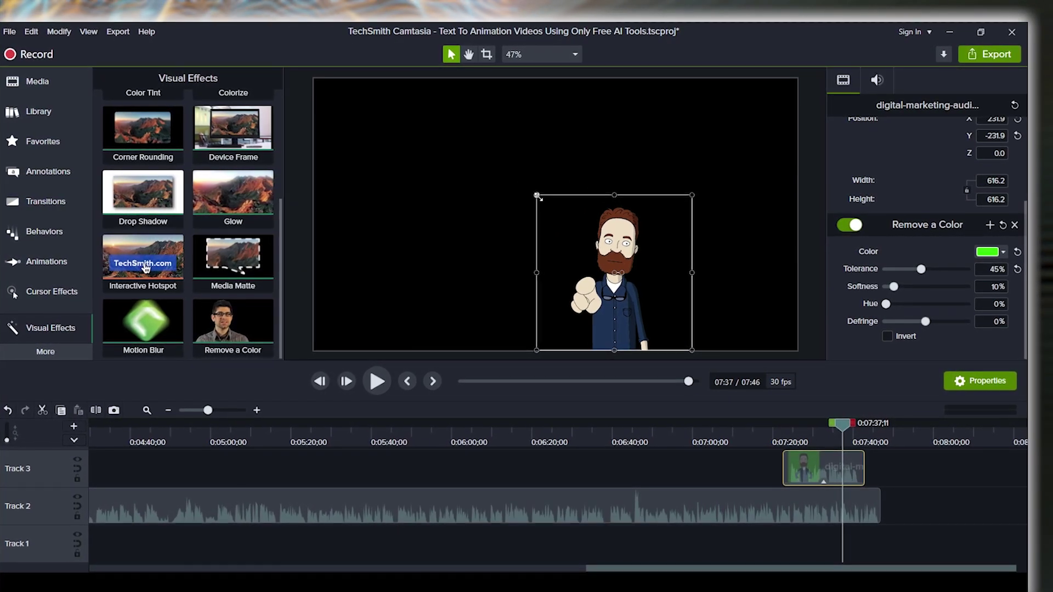
pyautogui.moveTo(602, 263); pyautogui.dragTo(740, 265)
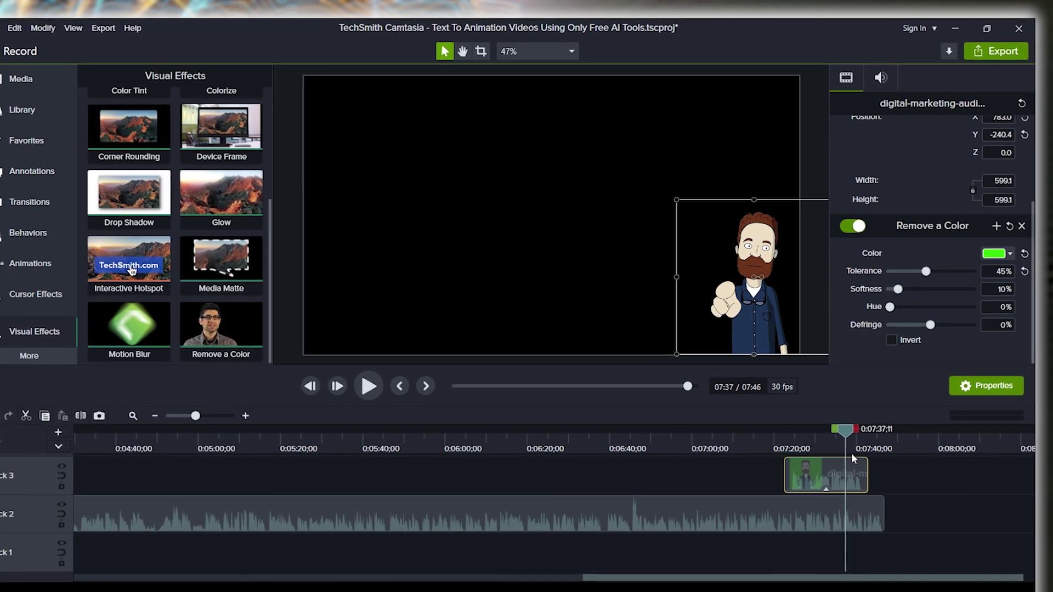
# Step: Move the character clip earlier on the timeline so it starts around 5:19
pyautogui.moveTo(782, 472); pyautogui.dragTo(552, 449)
pyautogui.click(512, 446)
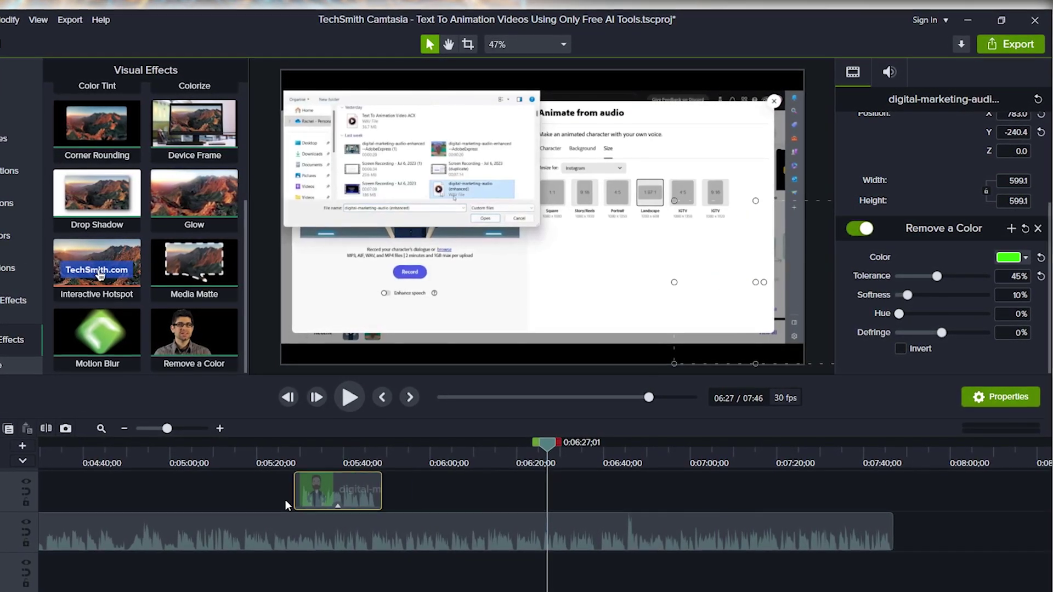
pyautogui.click(253, 446)
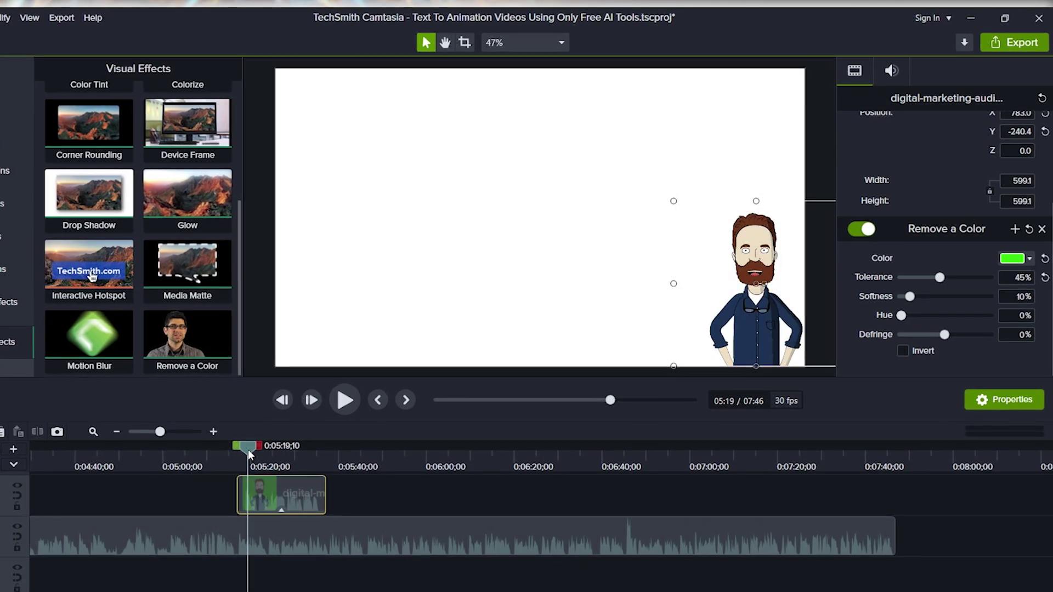